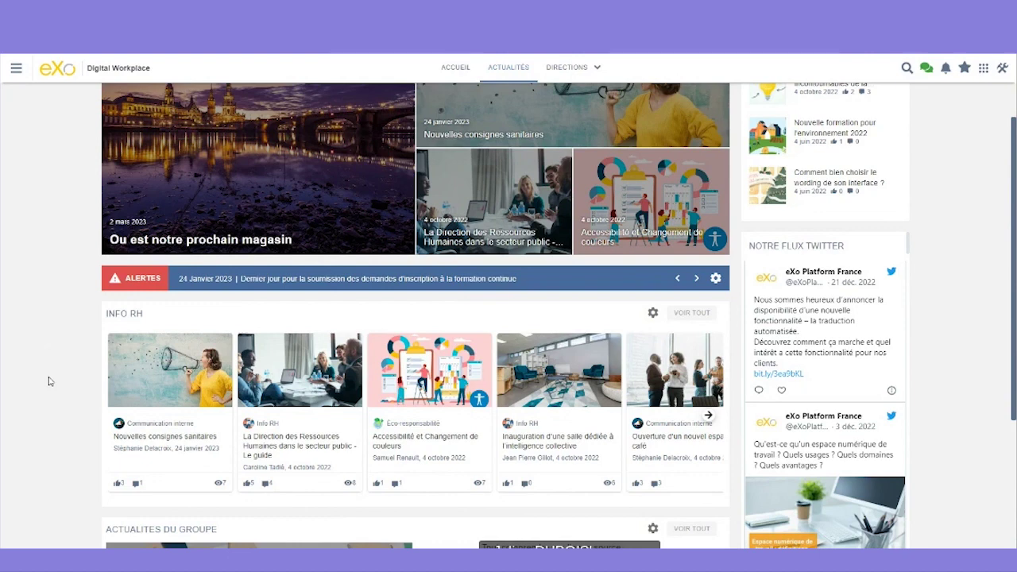
- Bring up the page-editing tools from the top-right icon on the Actualités page
scroll(116, 265, "down", 1)
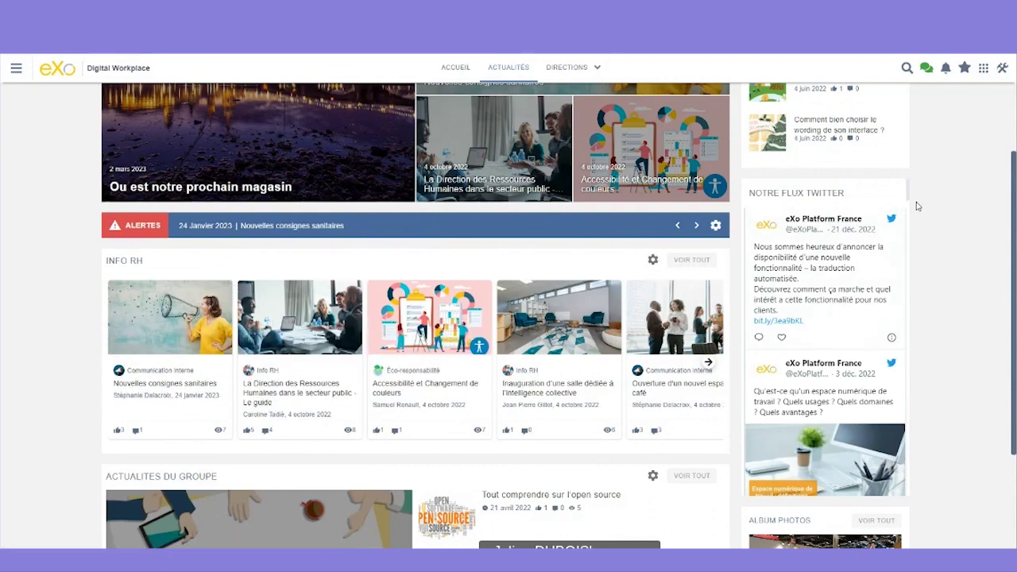
scroll(988, 97, "up", 1)
scroll(394, 292, "up", 1)
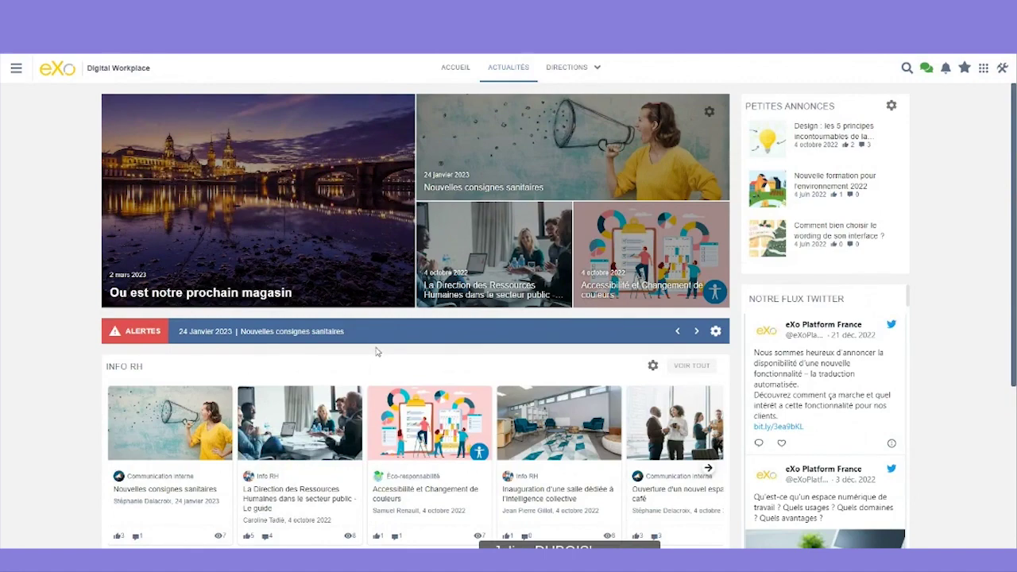
left_click(1002, 68)
- Place a News List View block above Actualités locales via Mise en Page and save the layout
left_click(844, 155)
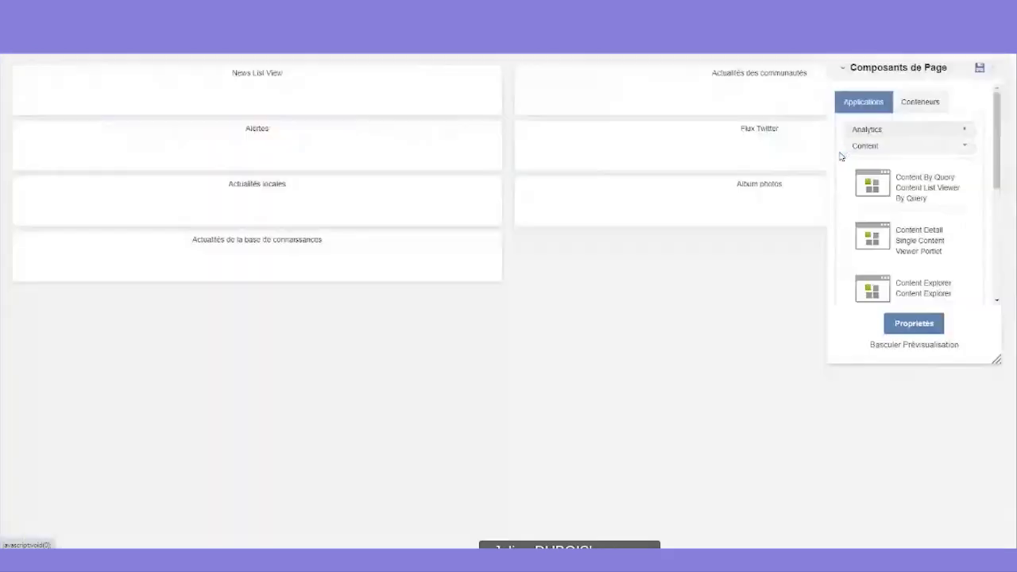
scroll(899, 253, "down", 2)
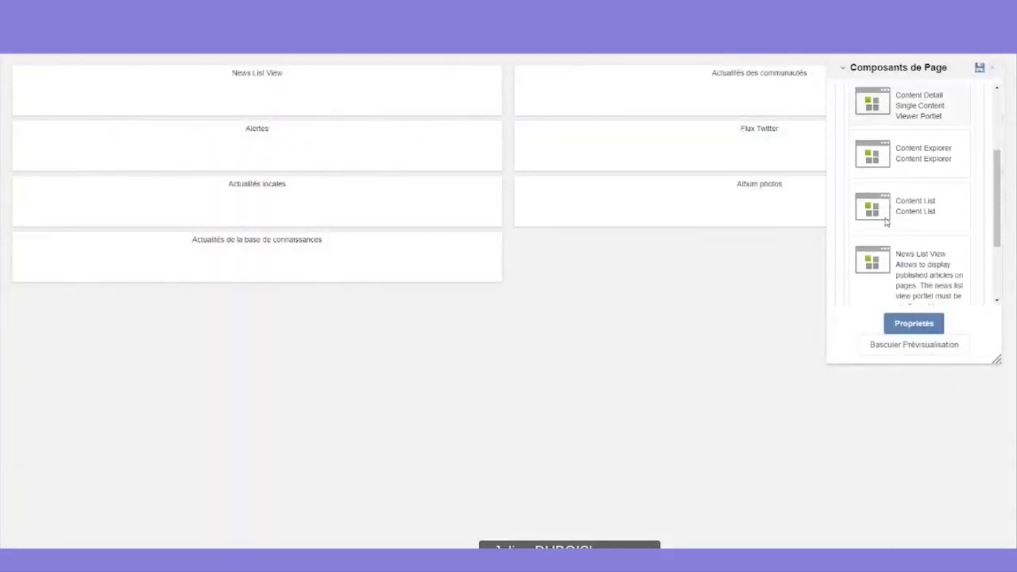
left_click_drag(897, 252, 288, 194)
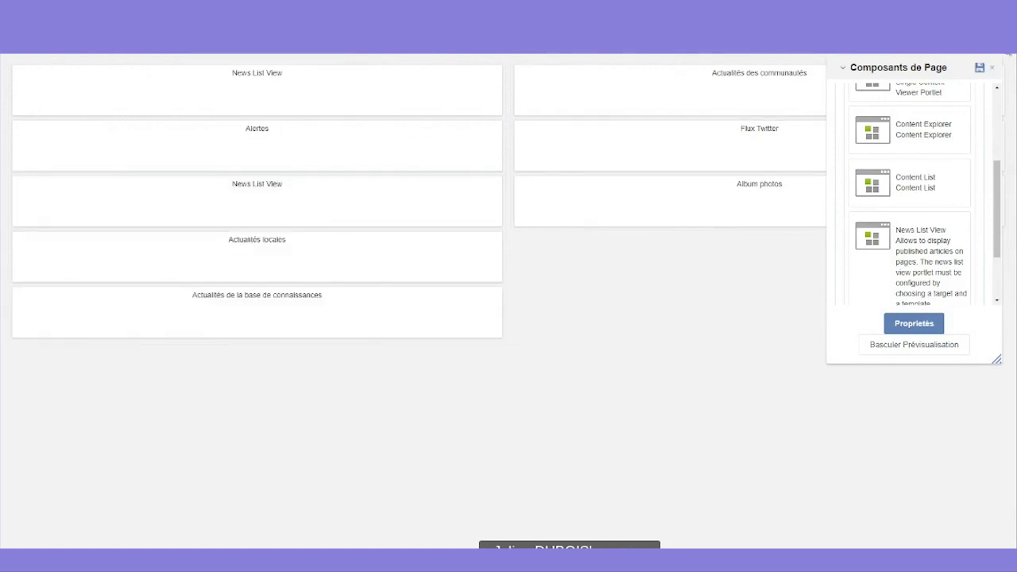
left_click(981, 69)
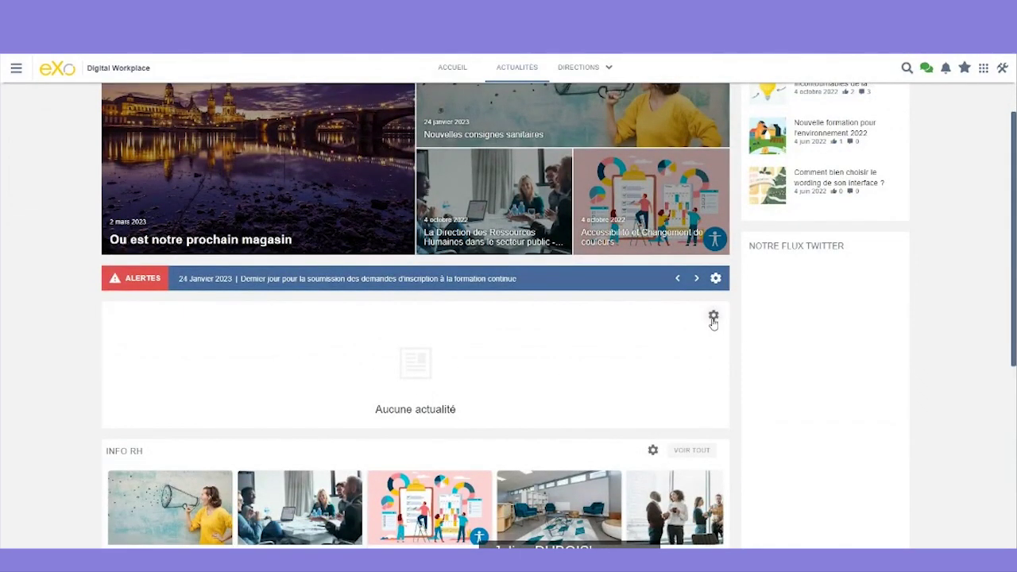
left_click(713, 318)
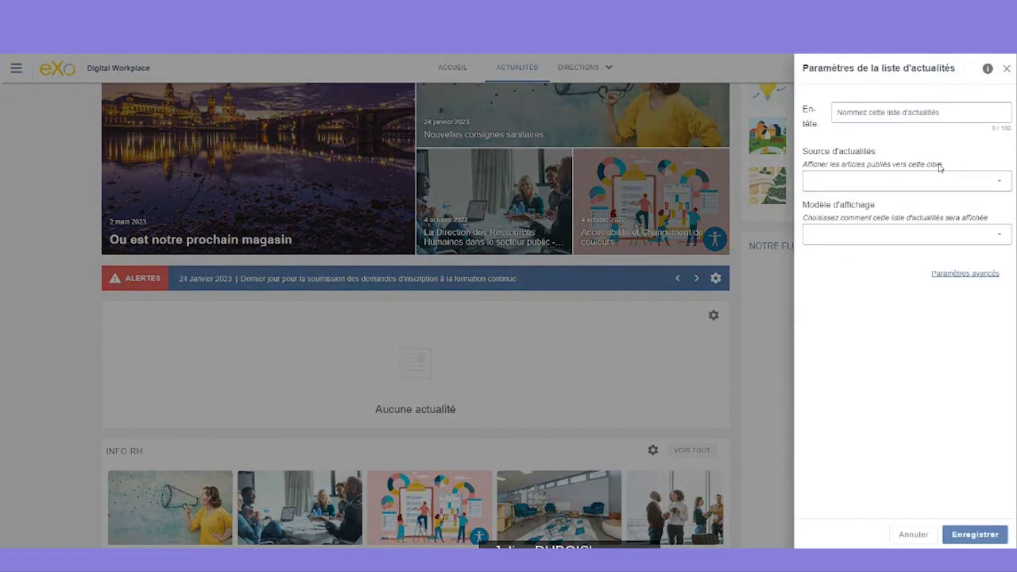
left_click(55, 342)
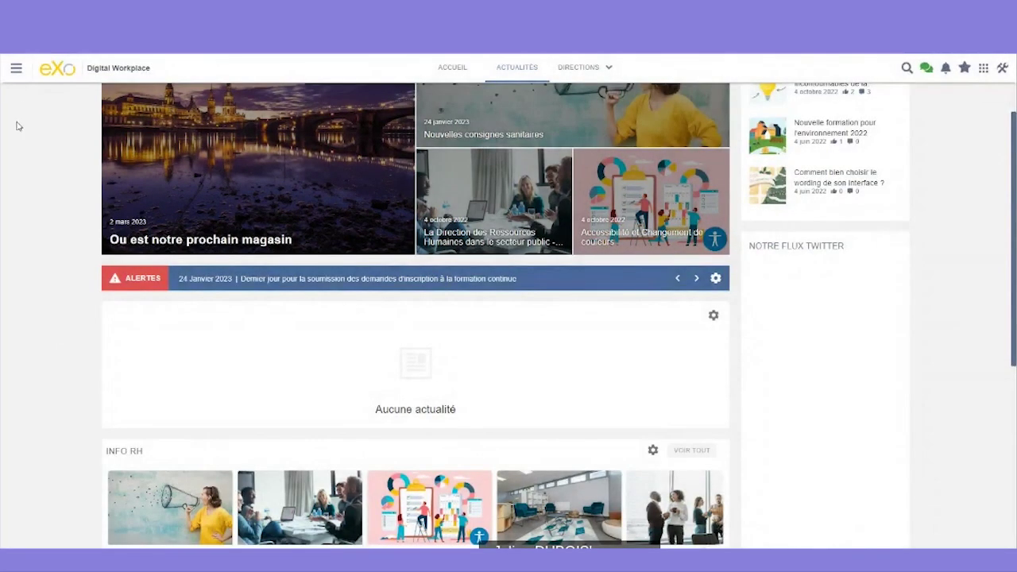
left_click(16, 70)
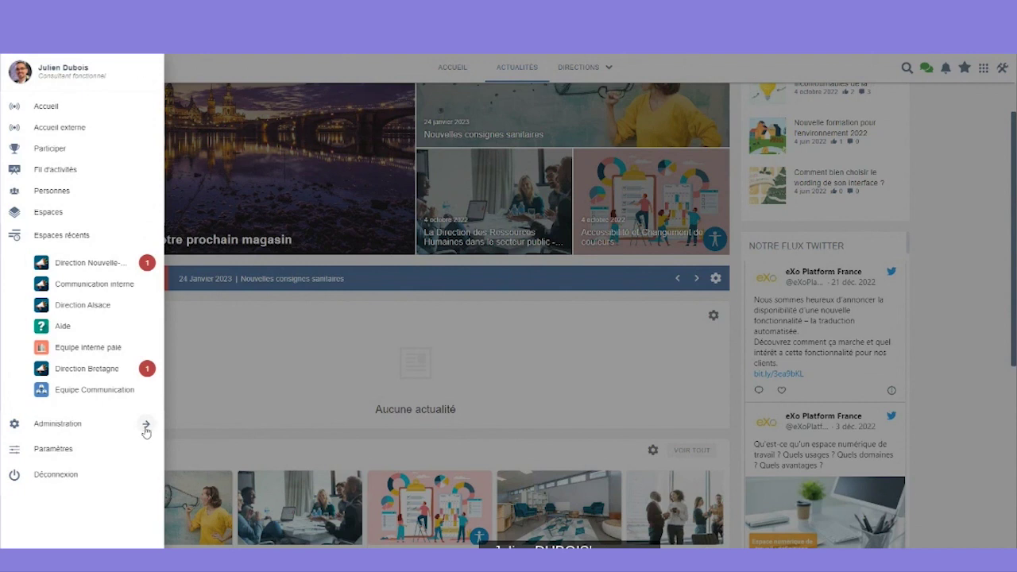
- Go to Administration > Contenu > Cibles des actualités and review the news targets list
left_click(146, 428)
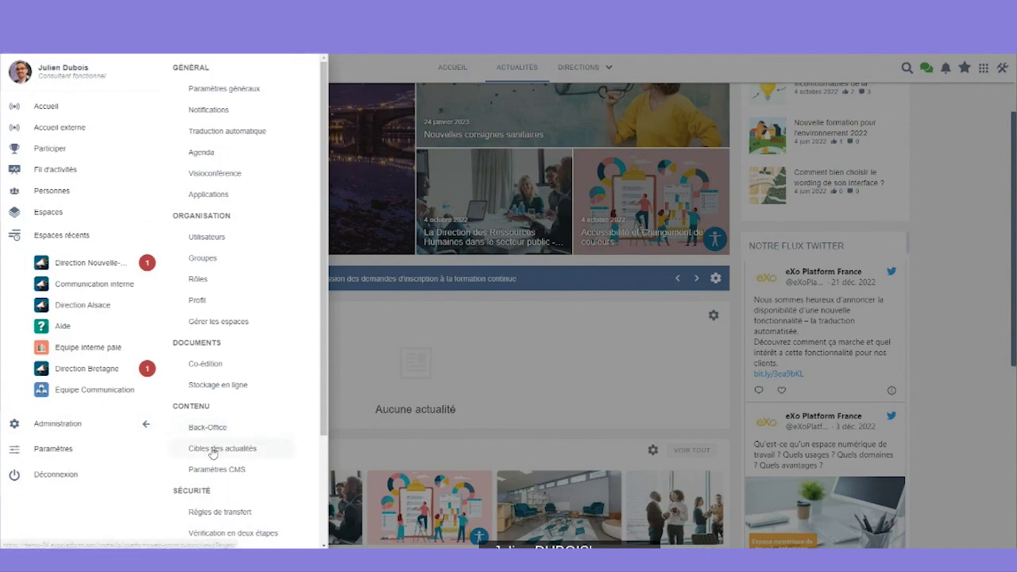
left_click(213, 450)
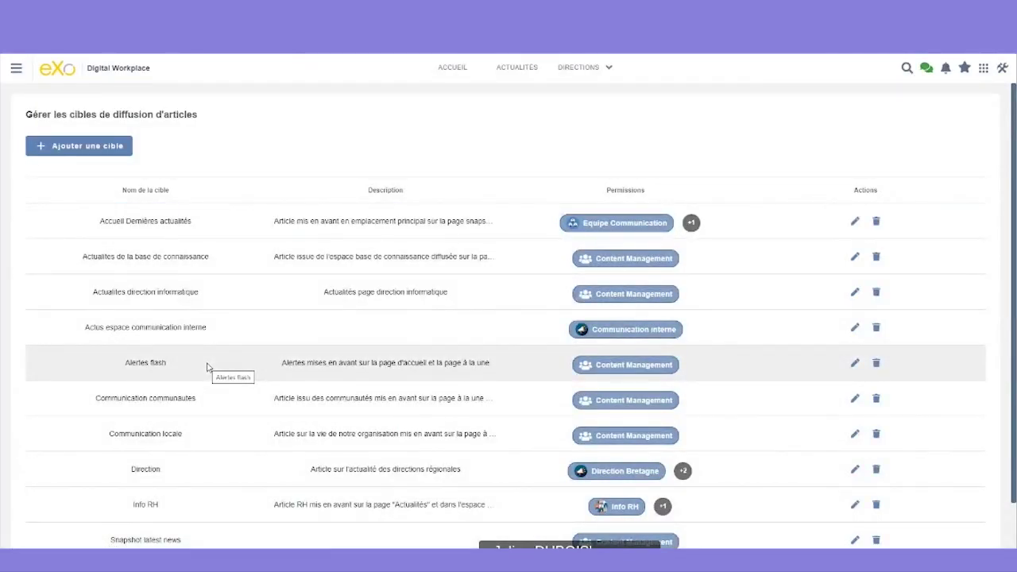
scroll(205, 369, "down", 2)
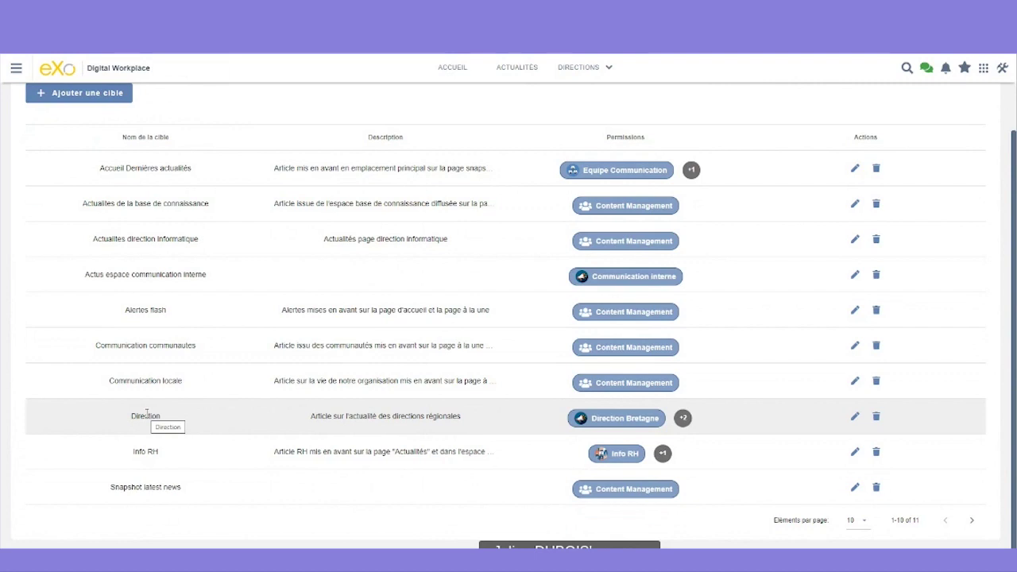
scroll(146, 413, "up", 2)
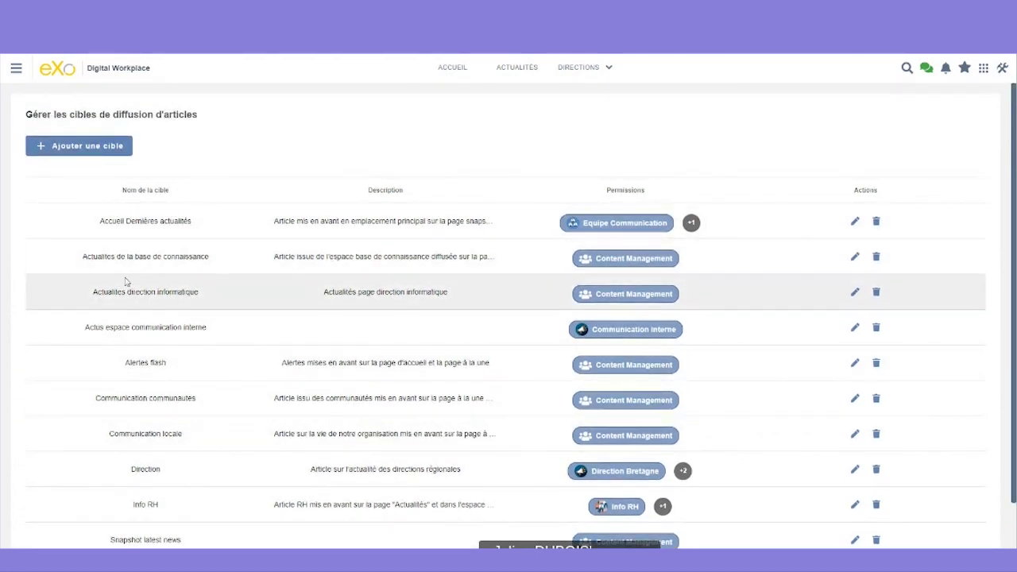
scroll(120, 314, "down", 2)
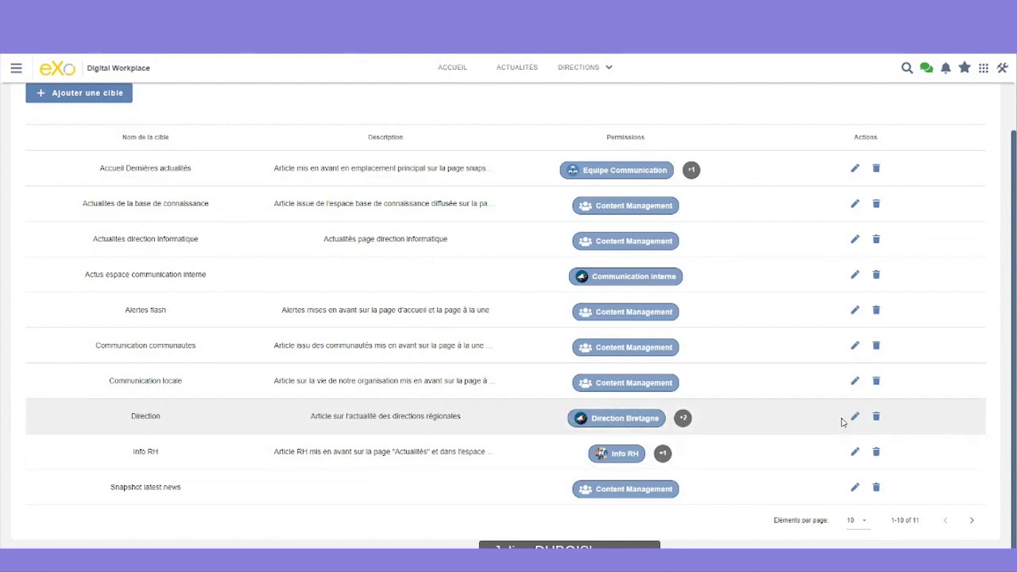
- Add the Direction Nouvelle-Aquitaine space to the Direction target's permissions and update it
left_click(854, 417)
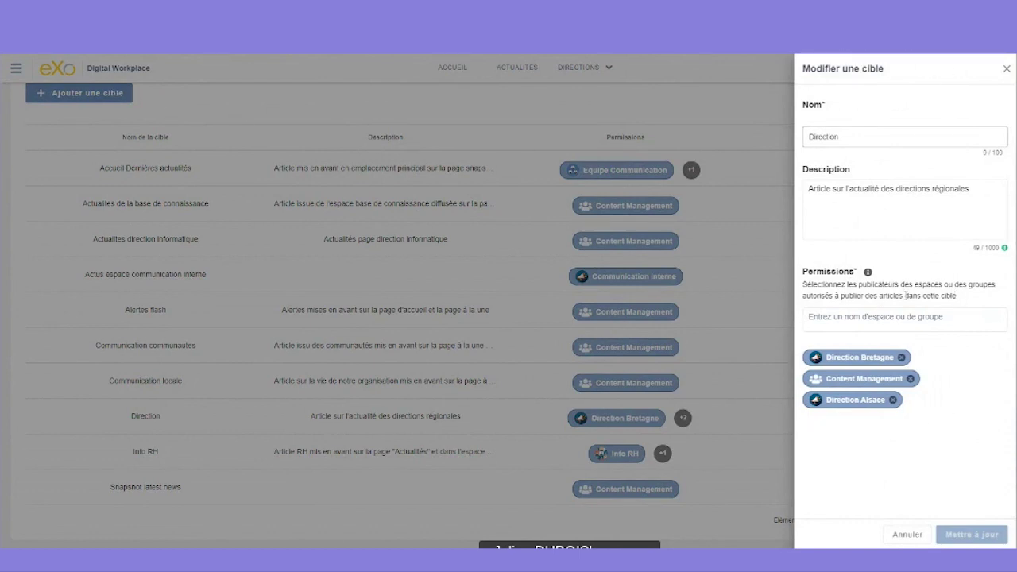
mouse_move(869, 276)
left_click(842, 320)
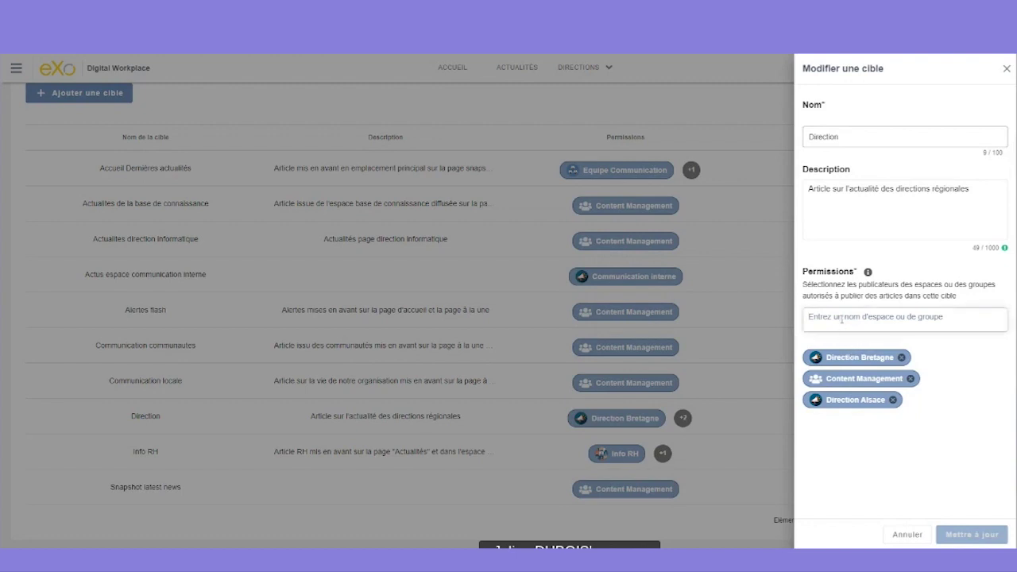
type("dir")
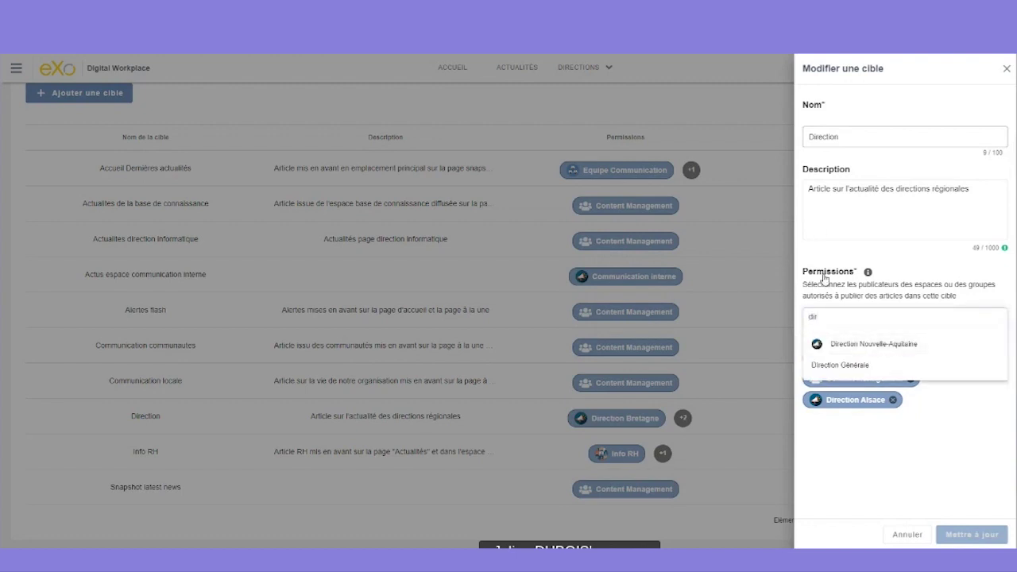
left_click(833, 346)
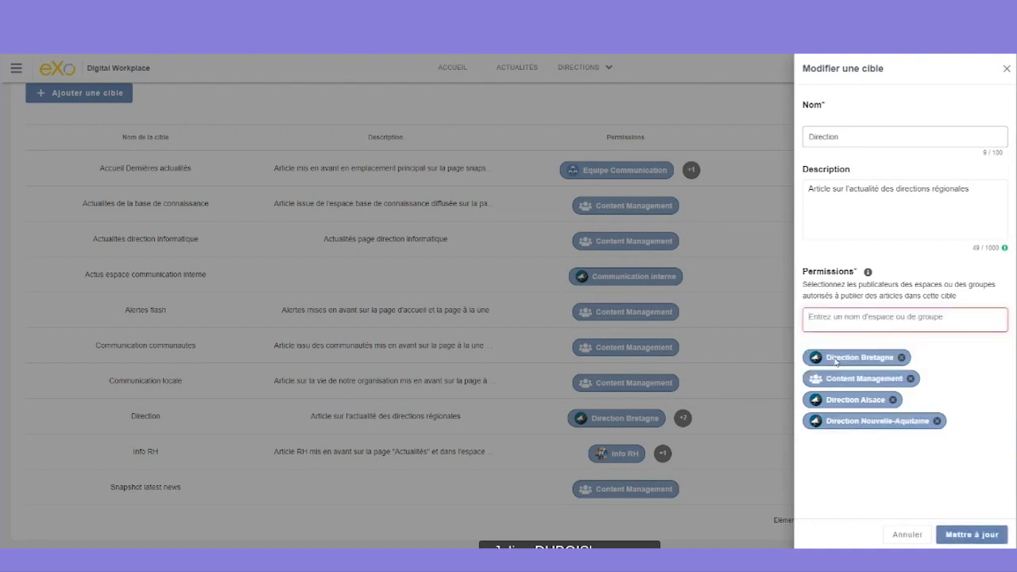
left_click(949, 536)
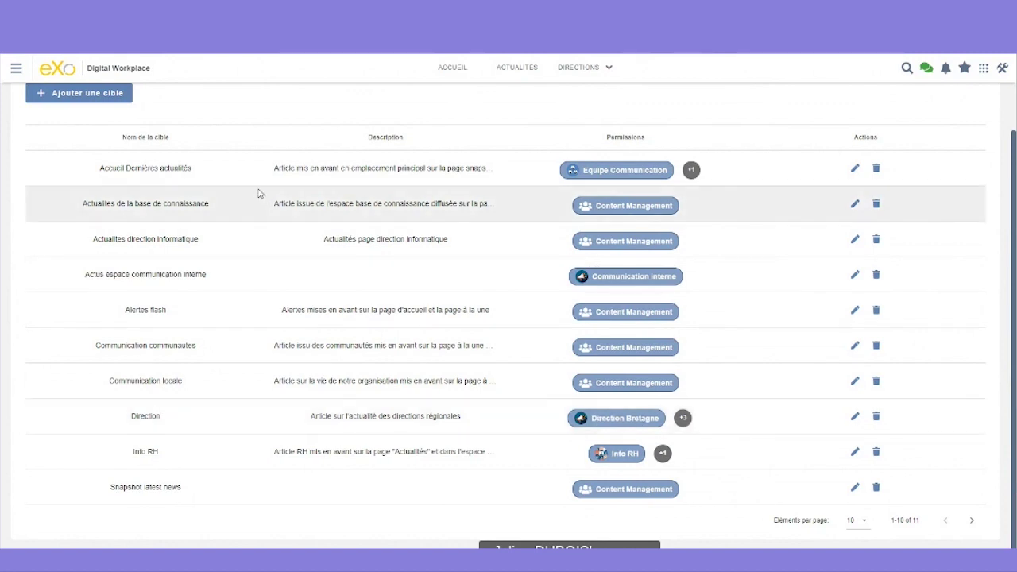
- On the Actualités page, set the empty news list's source to Direction with the Liste d'actualités template
left_click(17, 70)
left_click(512, 72)
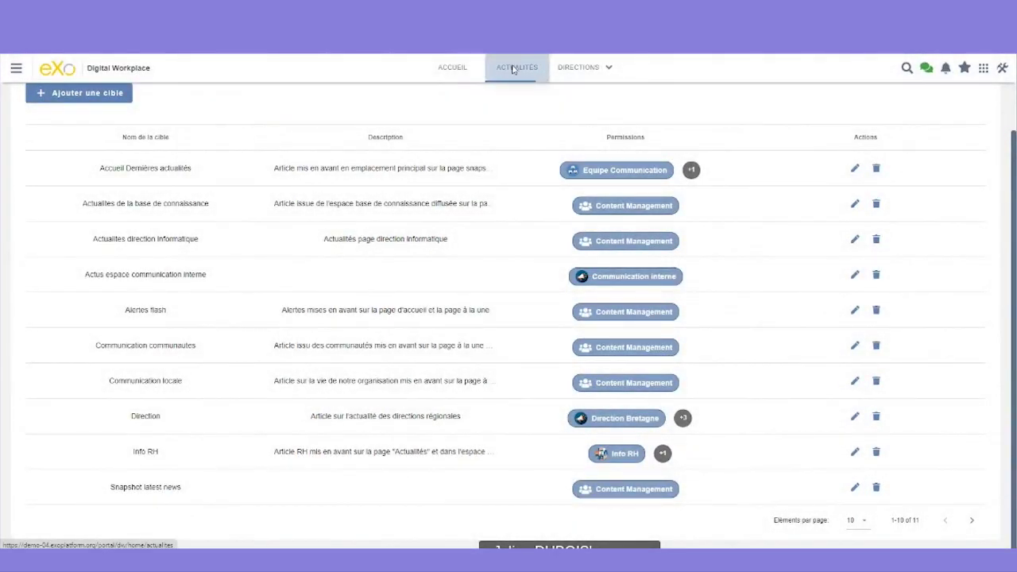
left_click(514, 70)
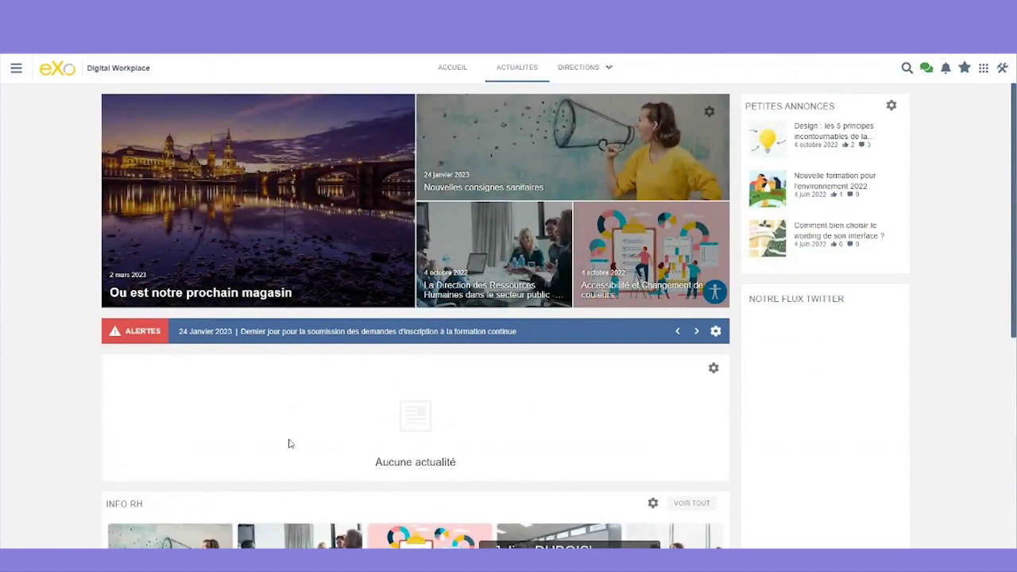
left_click(713, 368)
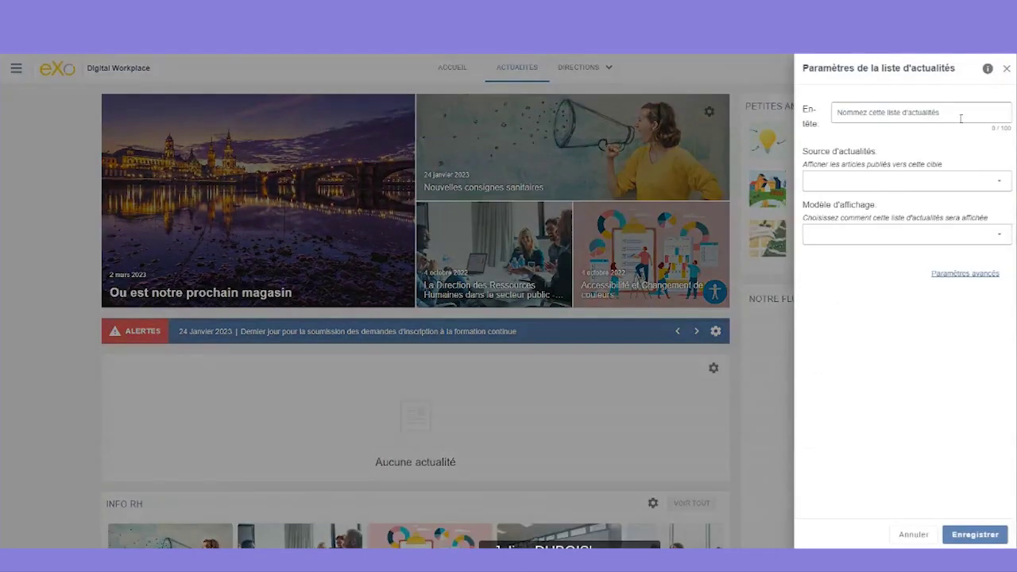
left_click(942, 182)
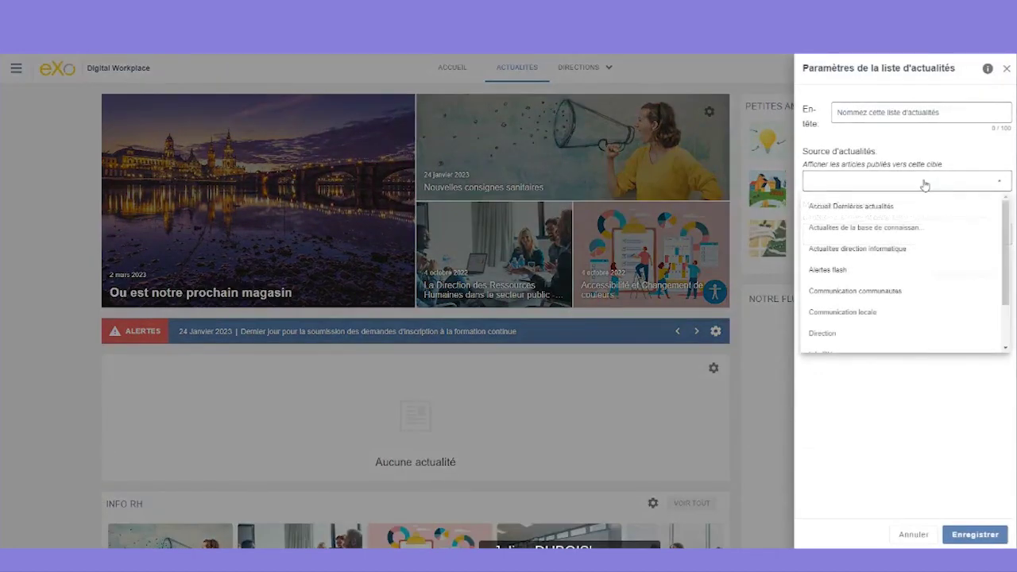
left_click(830, 337)
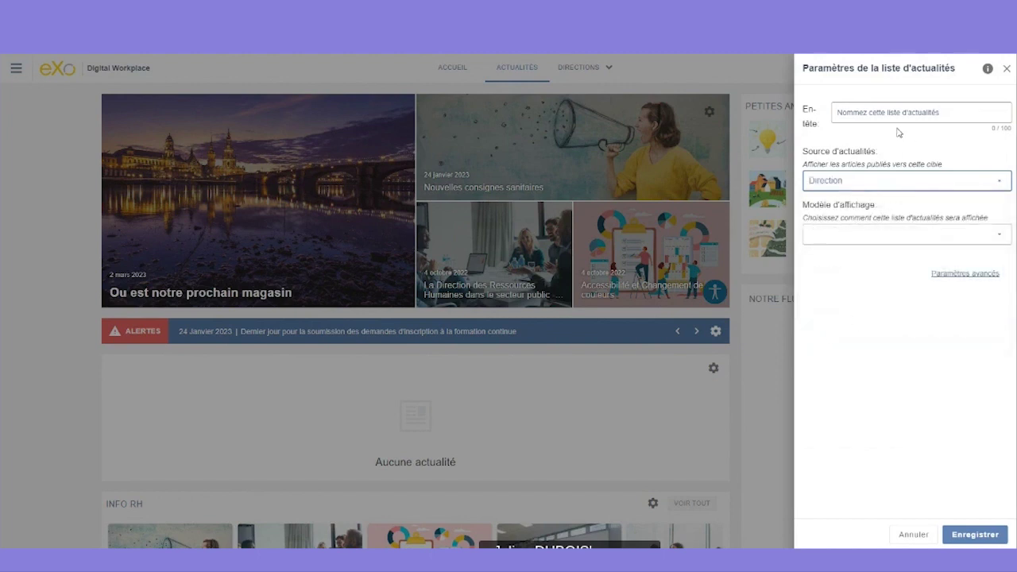
left_click(897, 233)
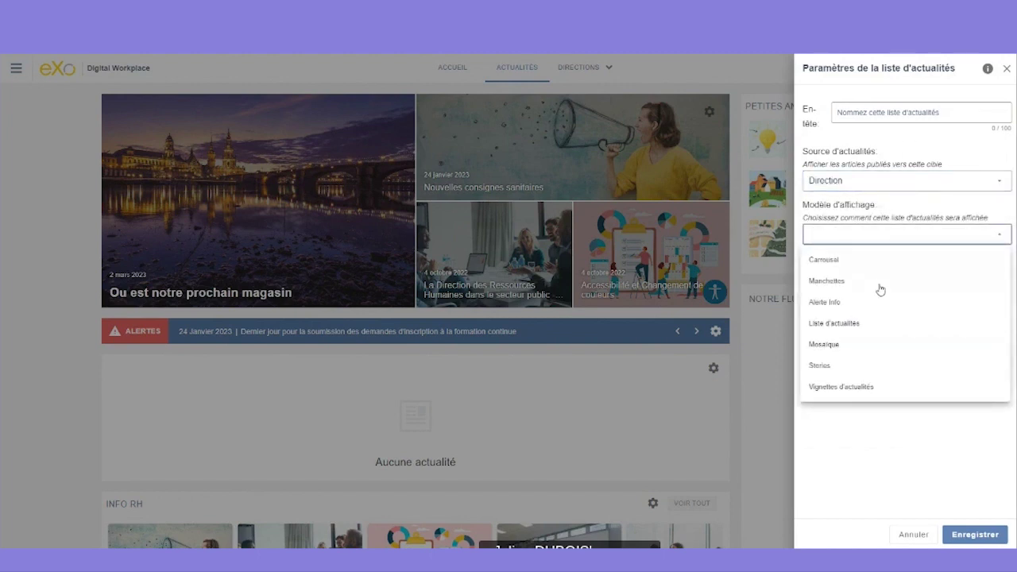
left_click(849, 325)
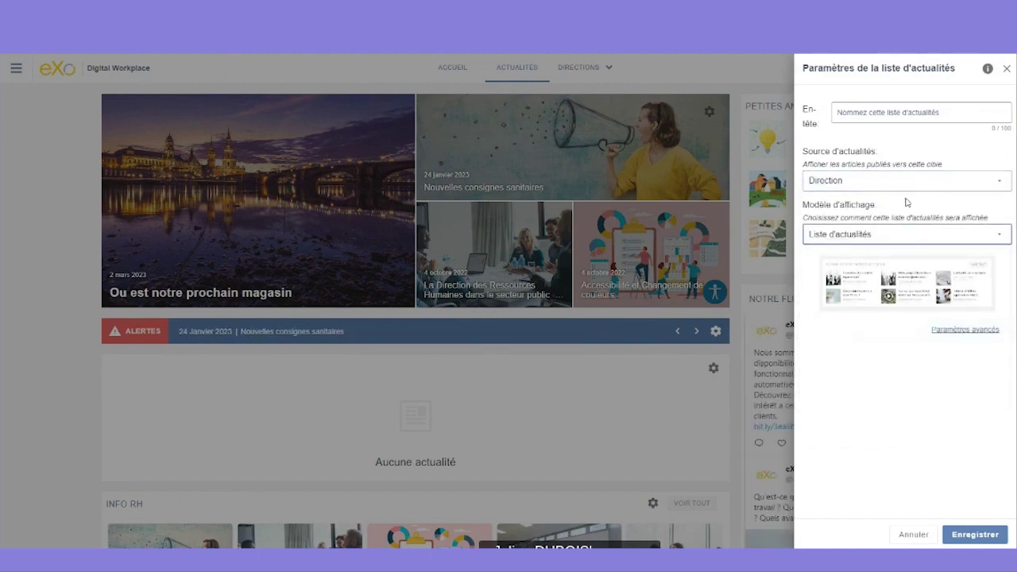
- Give the news list the heading 'Directions' and save its settings
left_click(894, 112)
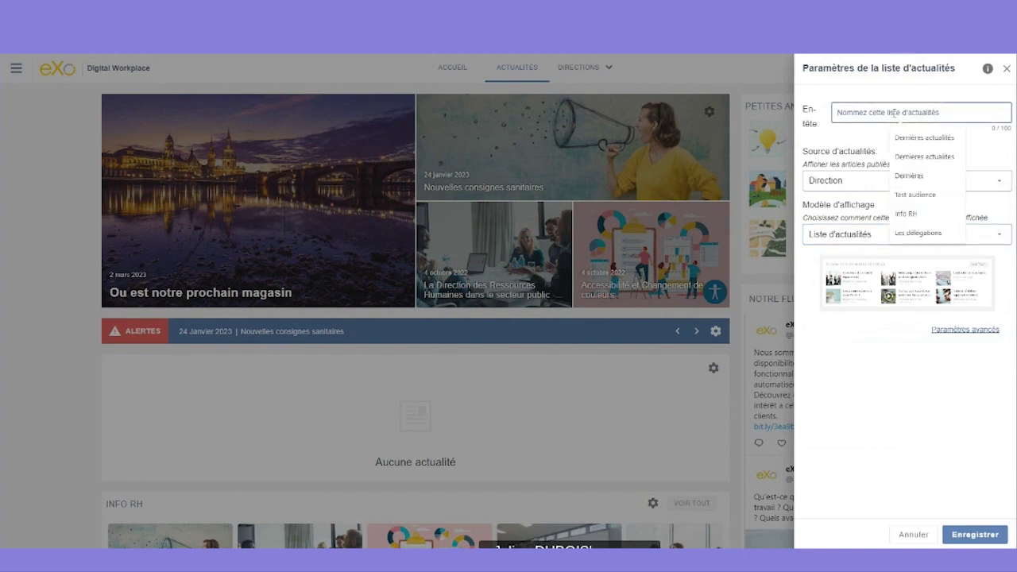
type("DIRECTI")
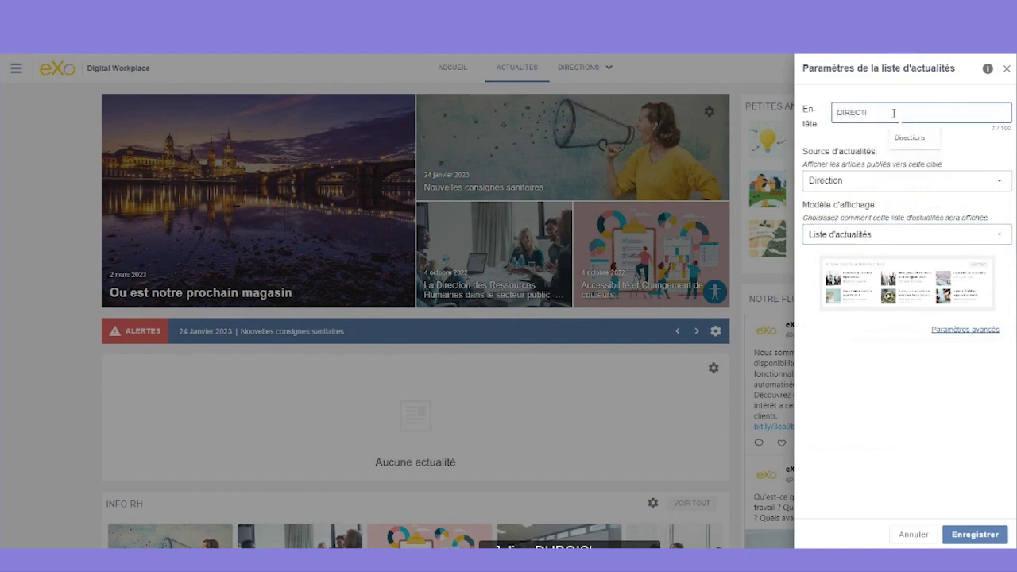
left_click(920, 135)
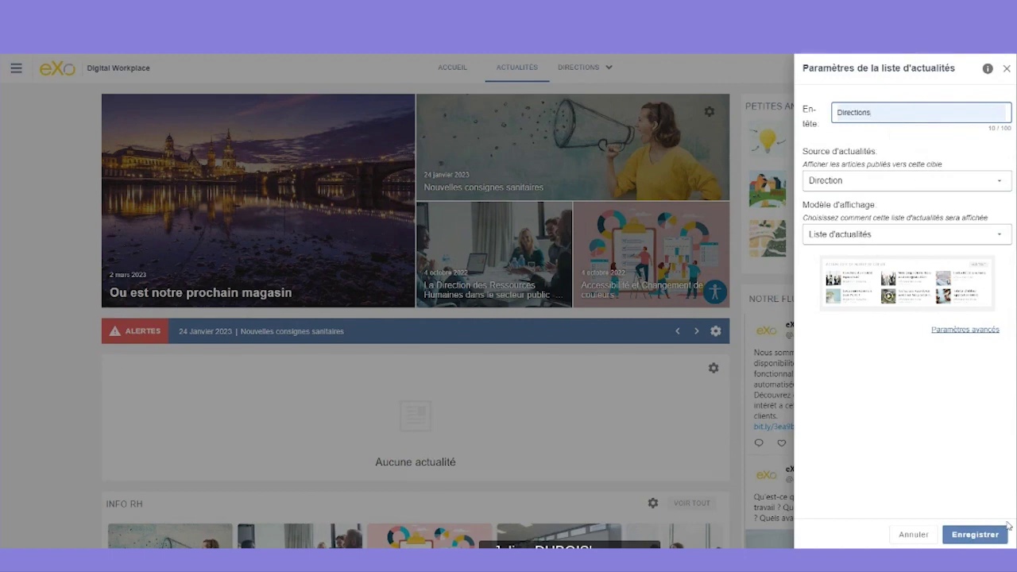
left_click(984, 536)
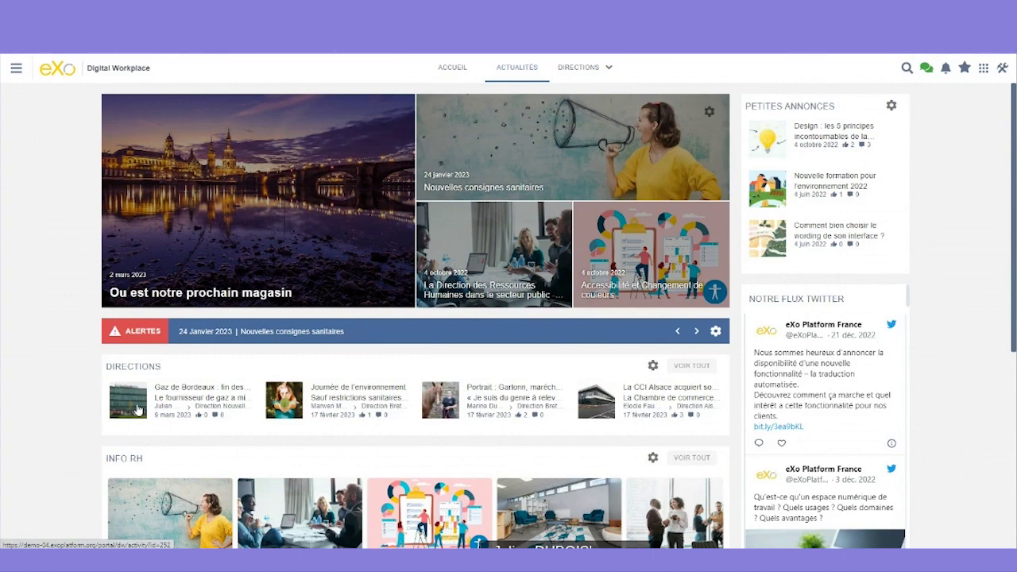
- Log out via Déconnexion and log in with the other user's username and password
left_click(16, 69)
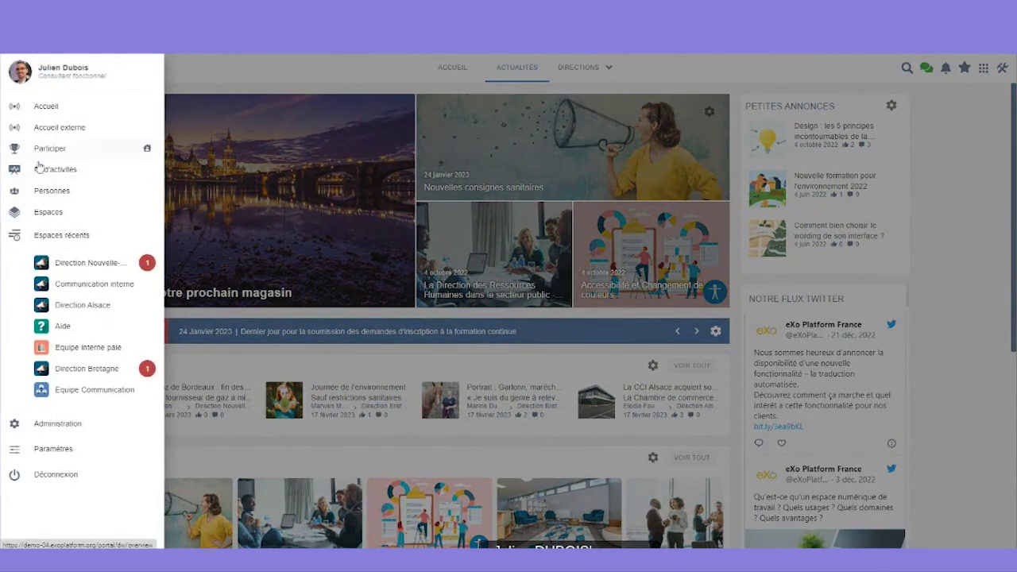
left_click(57, 478)
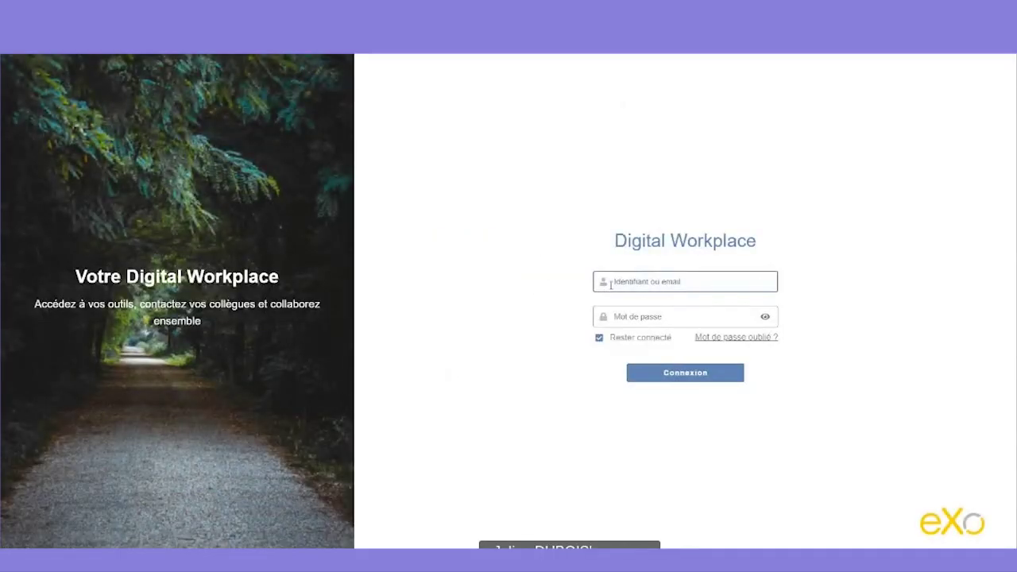
type("mem")
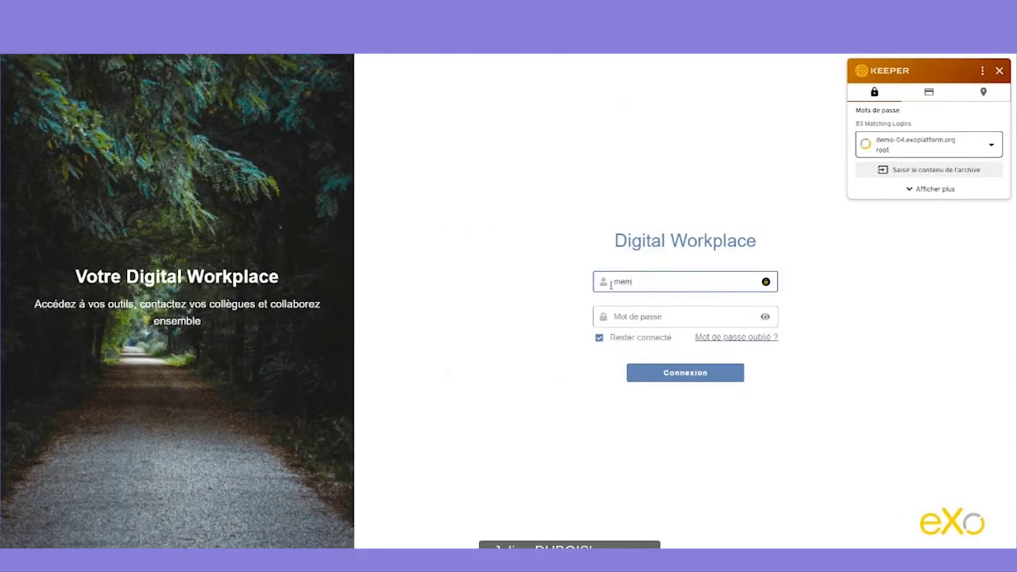
type("ema")
left_click(641, 322)
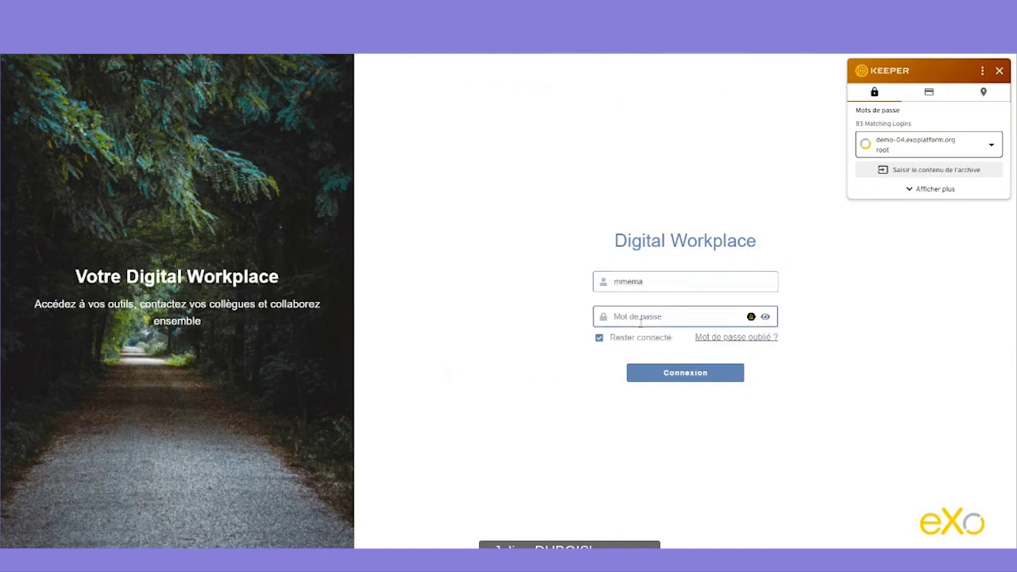
type("•••••••••")
key("Return")
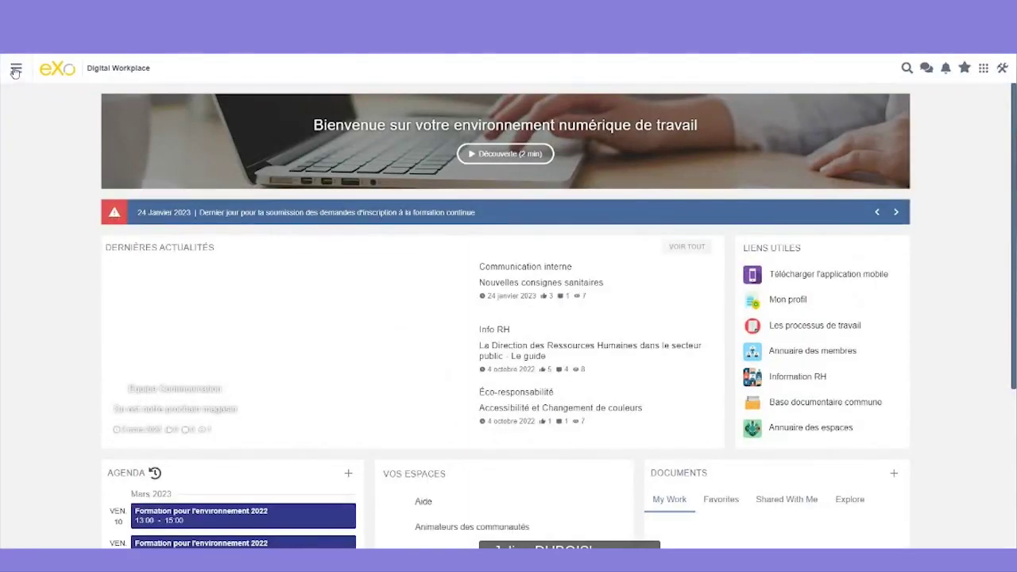
- Open Direction Nouvelle-Aquitaine from recent spaces and check its MEMBRES list and publisher roles
left_click(16, 70)
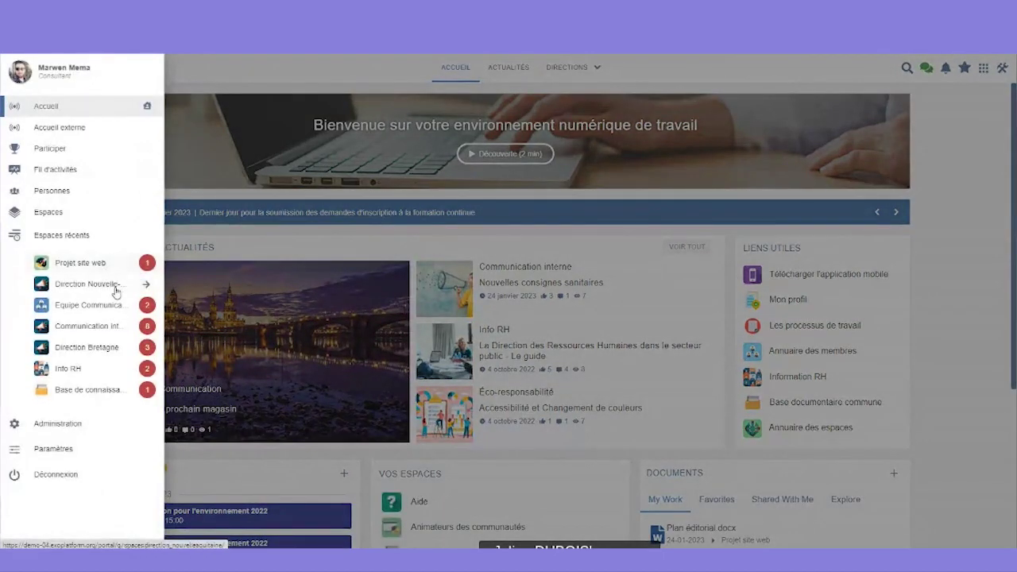
left_click(147, 285)
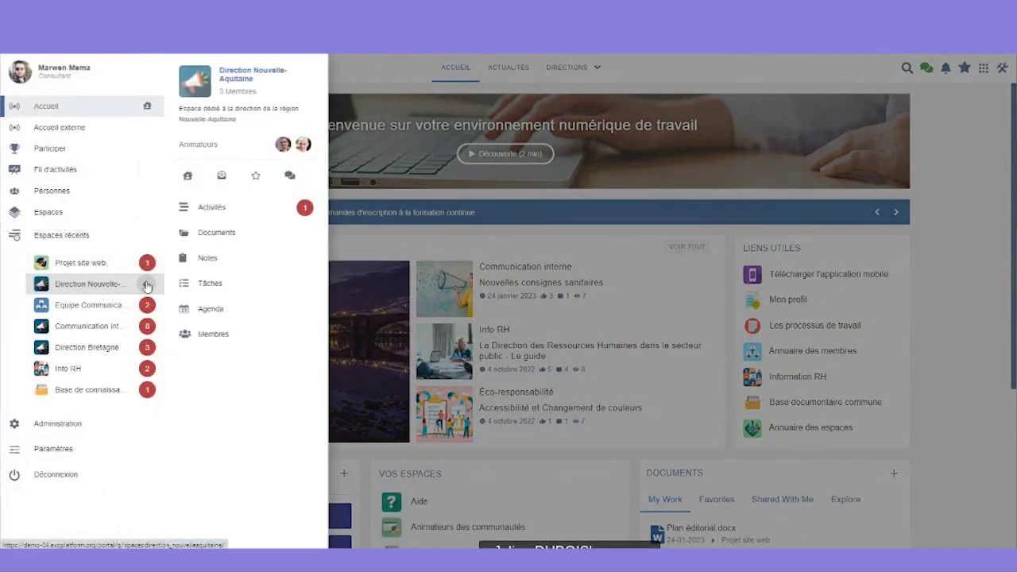
left_click(198, 210)
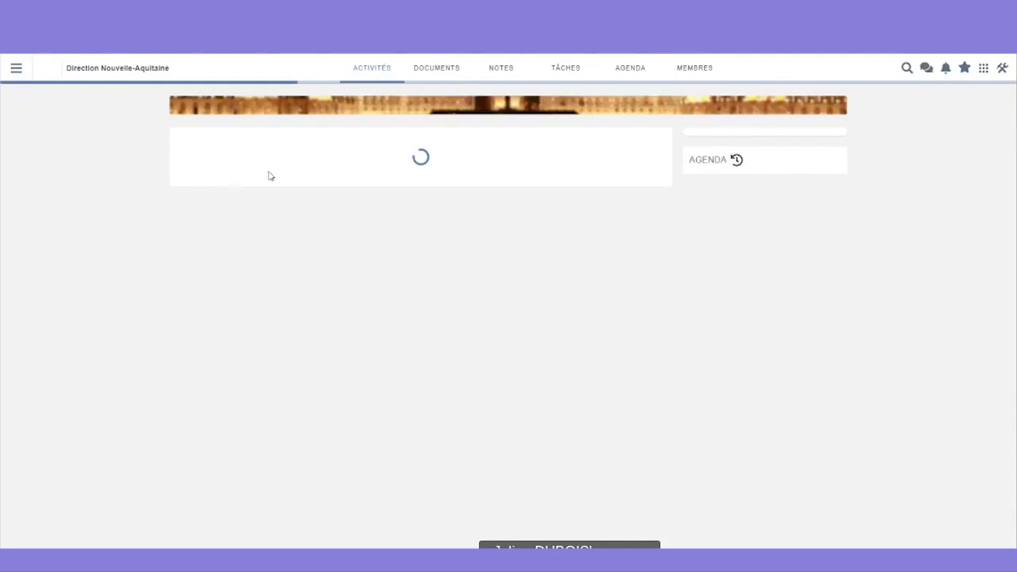
left_click(694, 68)
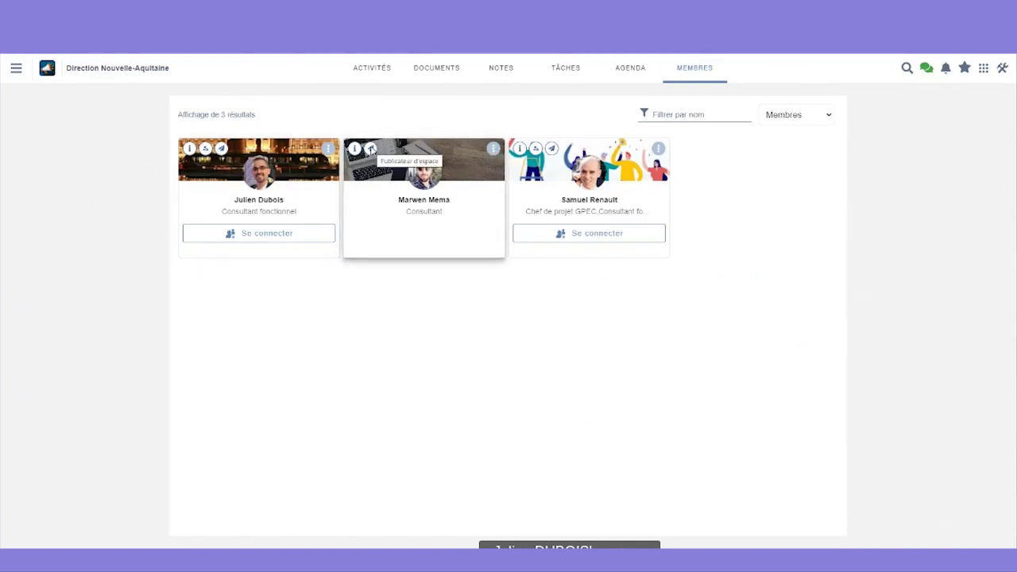
left_click(493, 149)
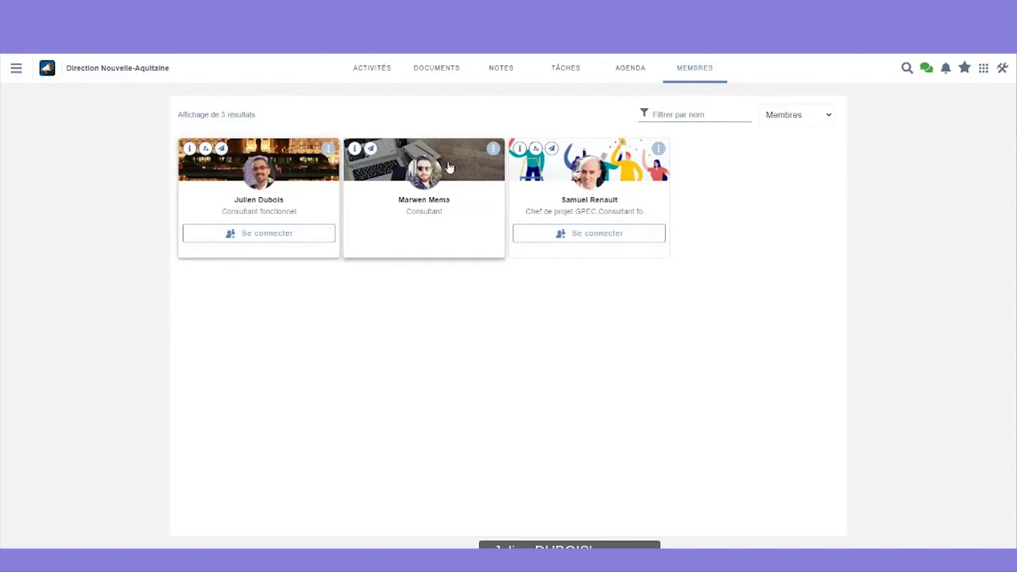
- Start a new article in the space's activity stream with the electric-bike photo as cover
left_click(390, 69)
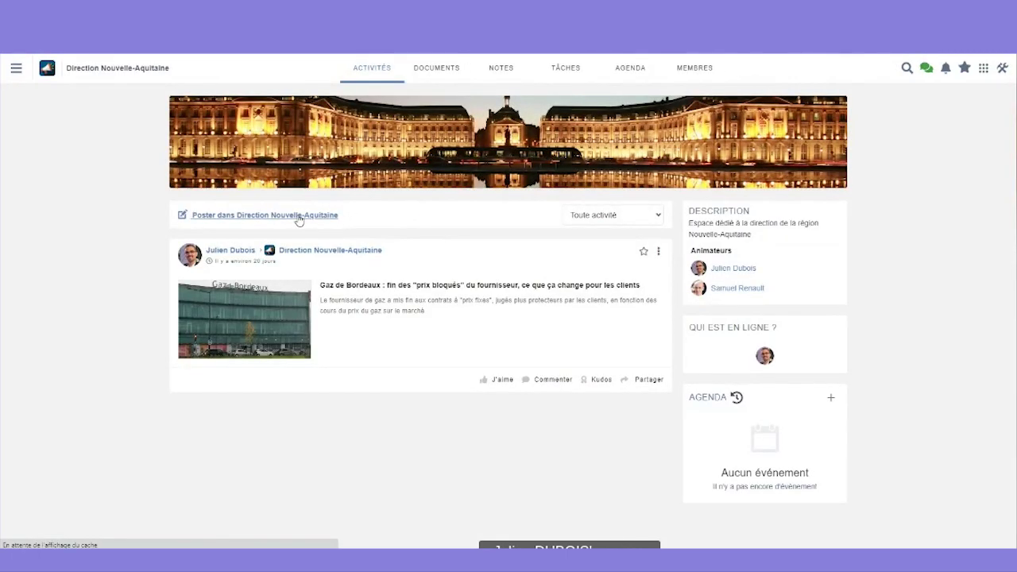
left_click(297, 217)
left_click(881, 286)
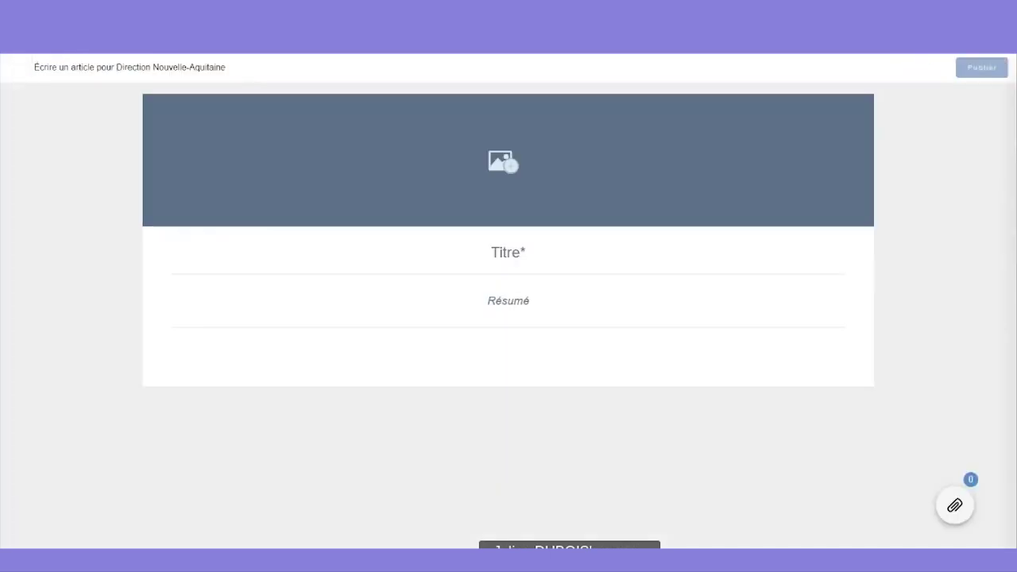
left_click(507, 180)
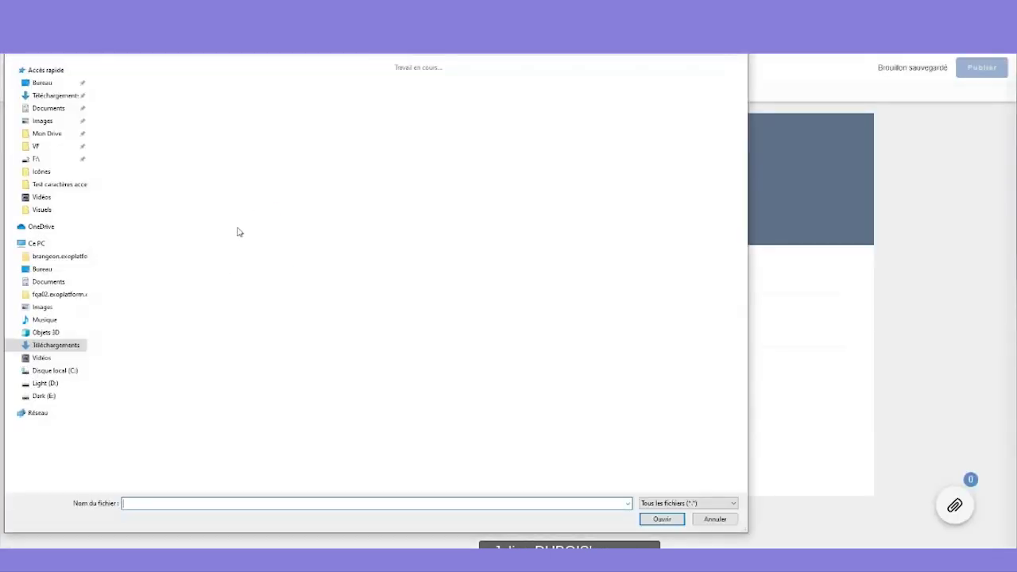
left_click(137, 119)
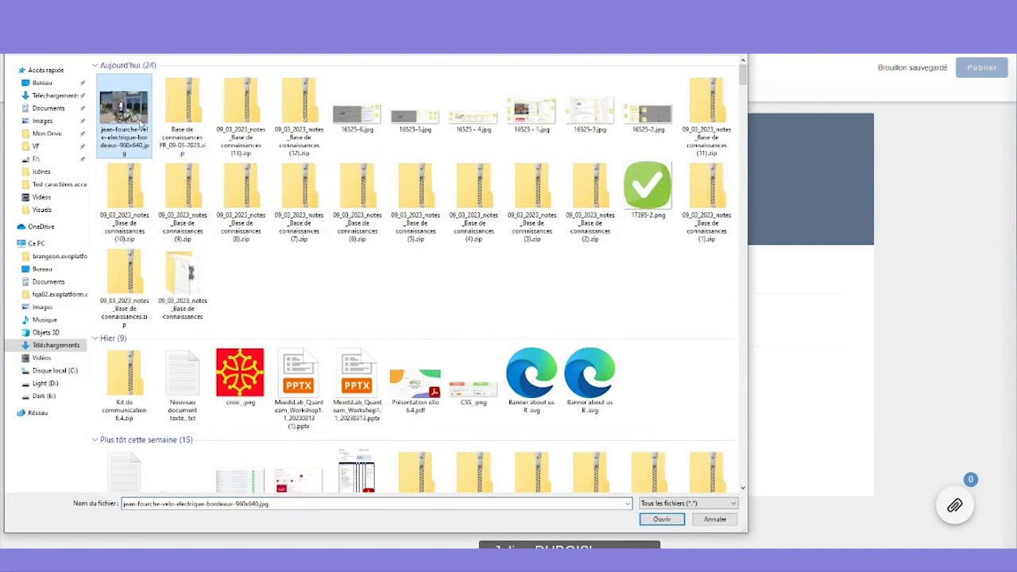
double_click(138, 124)
- Clear the body, then paste in the Made in Bordeaux title, summary and two body paragraphs
left_click_drag(286, 377, 130, 363)
key("BackSpace")
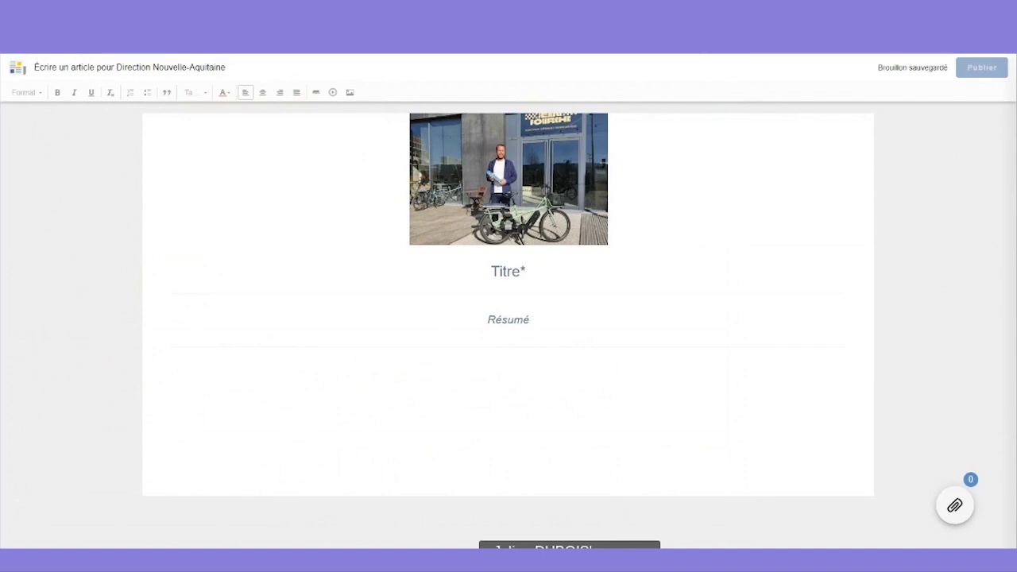
left_click(488, 278)
type("Made in Bordeaux, Jean Fourche lance \"le premier vélo électrique réparable\"")
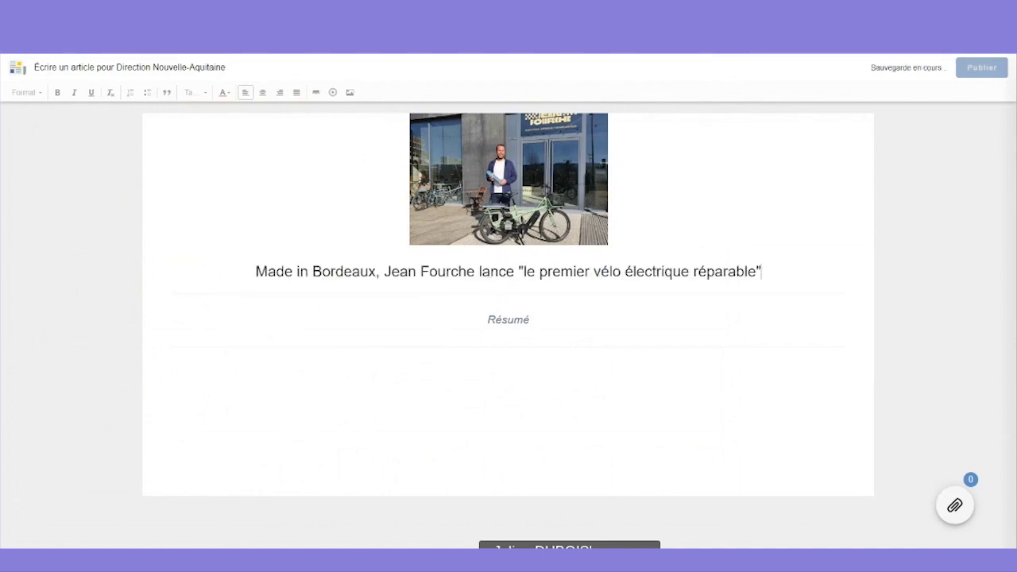
left_click(497, 326)
type("En 2023, la start-up bordelaise veut conquérir le marché du vélo électrique avec la commercialisation d'un nouveau modèle, qui a été imaginé pour durer dans le temps. Explications.")
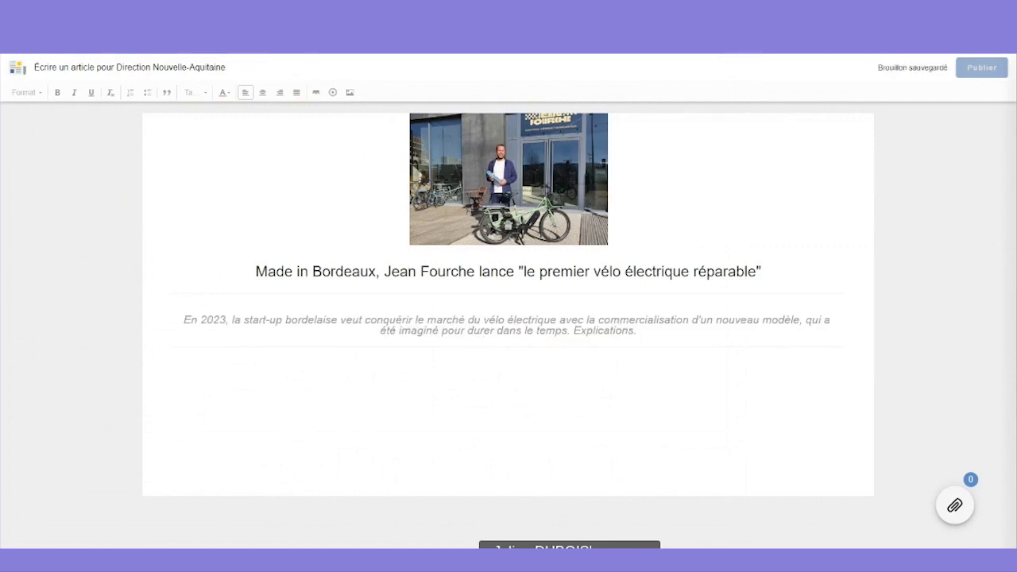
left_click(416, 378)
type("Après avoir démarré avec un modèle de vélo mécanique, la start-up Jean Fourche passe à l'électrique en 2023. Un retournement de veste inattendu quand on se rappelle de l'opinion des fondateurs à propos des VAE, lors des débuts de l'entreprise bordelaise en 2021. « C'est vrai, on trouvait trop d'obsolescence sur le vélo électrique, concède Benoît Maurin, l'un des trois cofondateurs. Ça nous posait un problème, car on voulait créer un vélo durable et qu'au bout de trois à cinq ans, les batteries de VAE tombent souvent en panne et qu'elles sont difficilement réparables. »")
- Publish the article with activity-stream posting kept on and continue to the Diffuser step
left_click(979, 69)
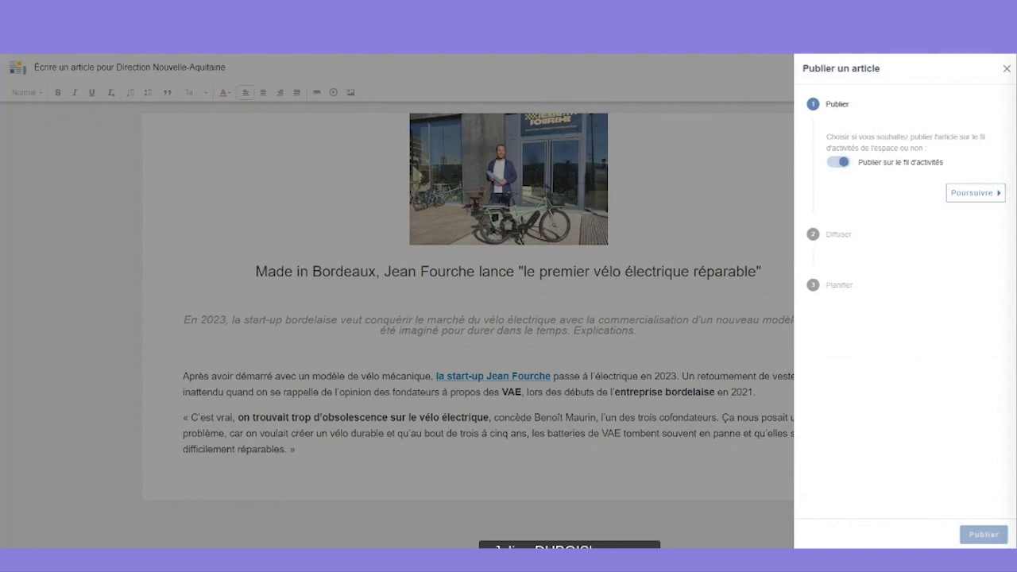
left_click(952, 193)
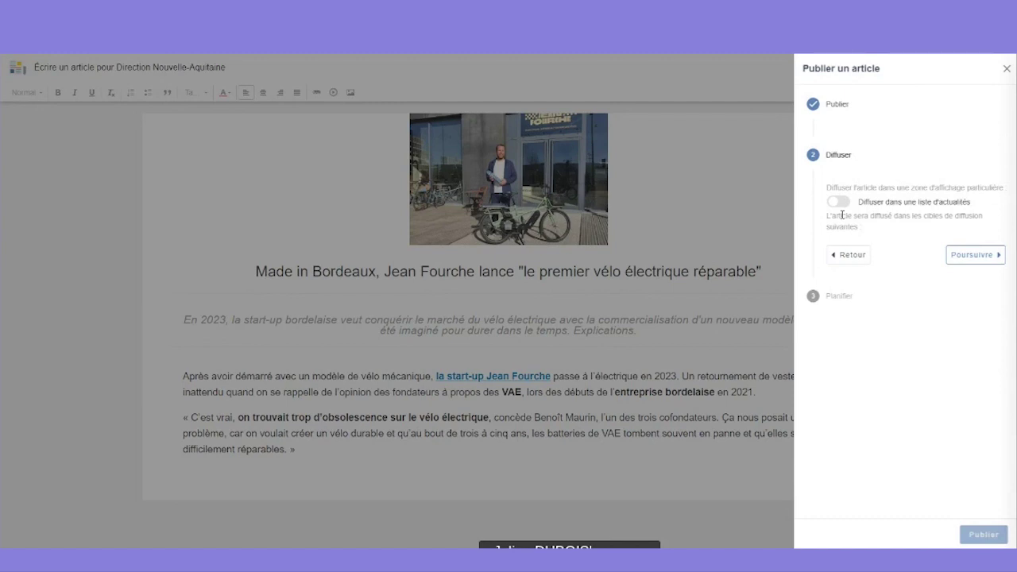
- Enable news-list diffusion and select Direction as the target, visible to all users
left_click(837, 201)
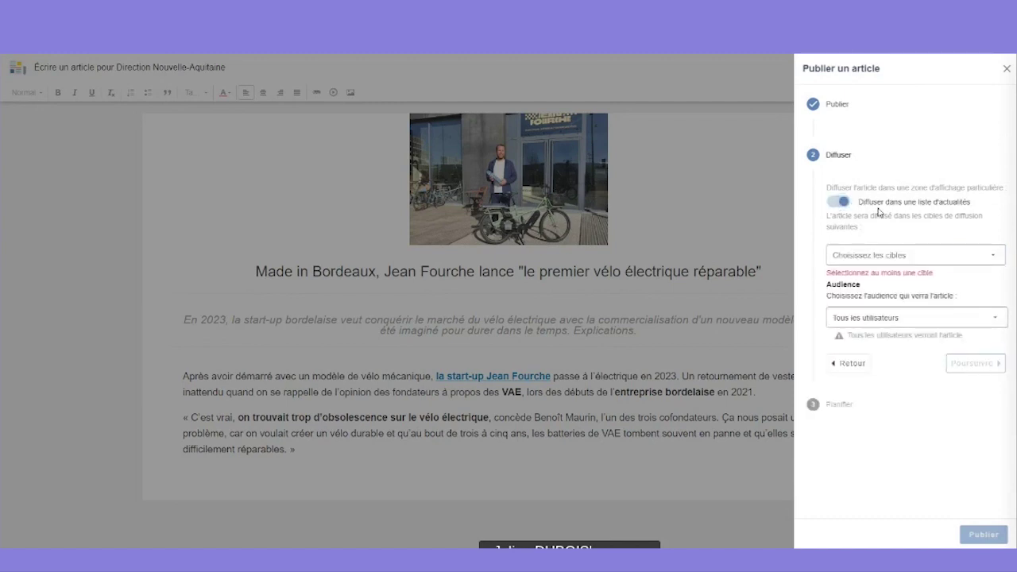
left_click(868, 260)
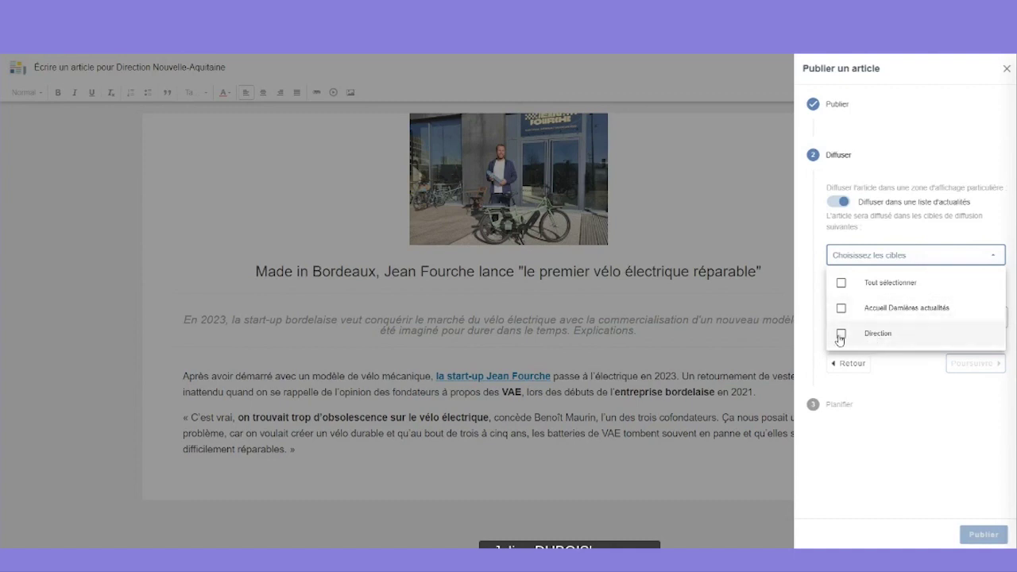
left_click(842, 335)
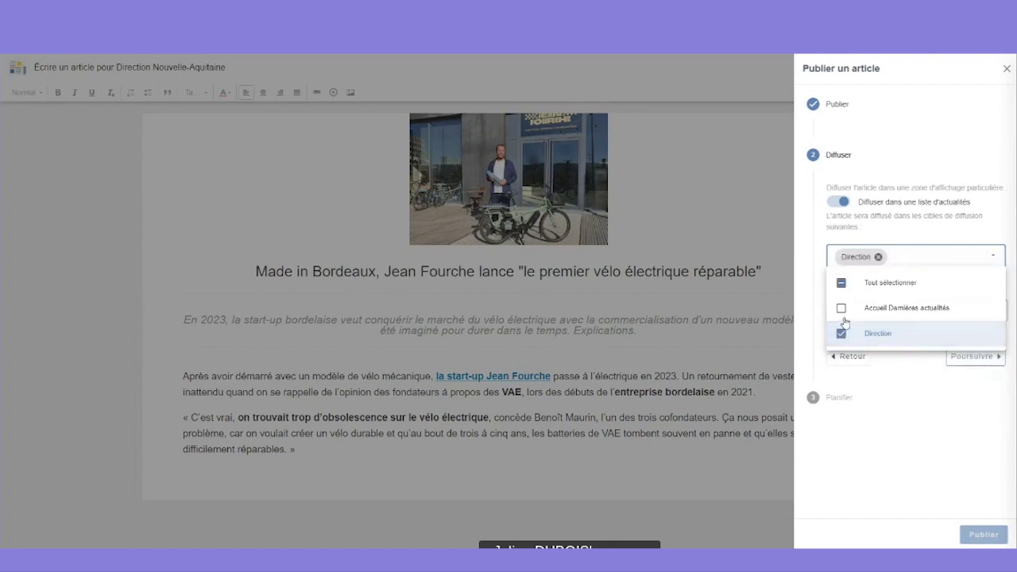
left_click(895, 367)
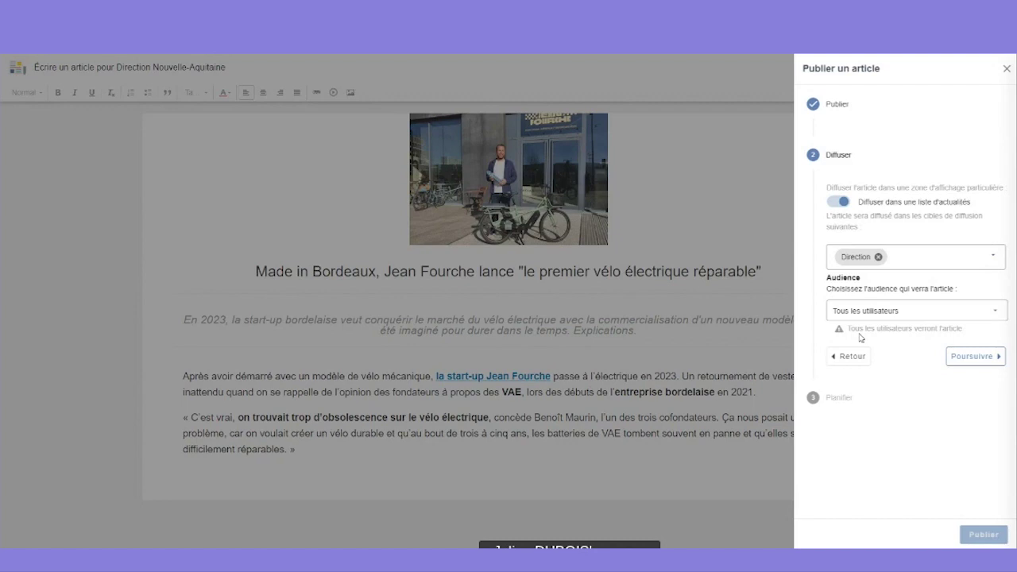
- Restrict the electric-bike article's audience to 'Seuls les membres de l'espace' and publish it immediately
left_click(929, 315)
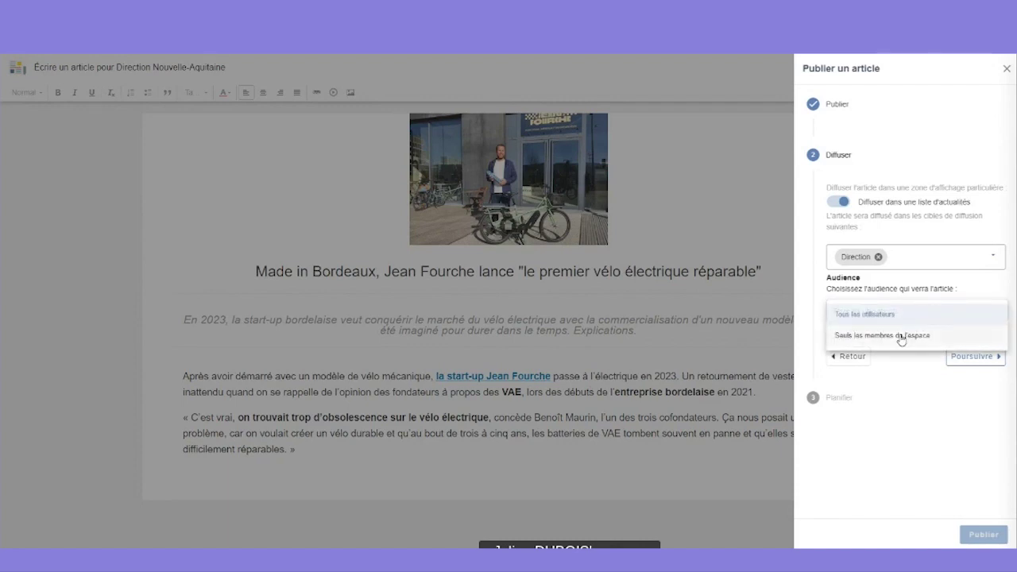
left_click(901, 335)
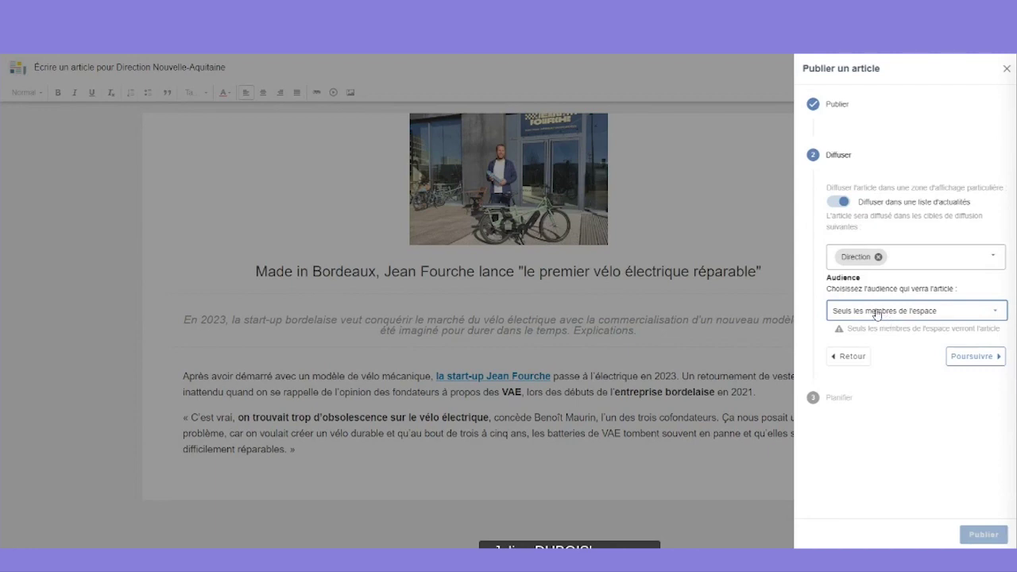
left_click(959, 357)
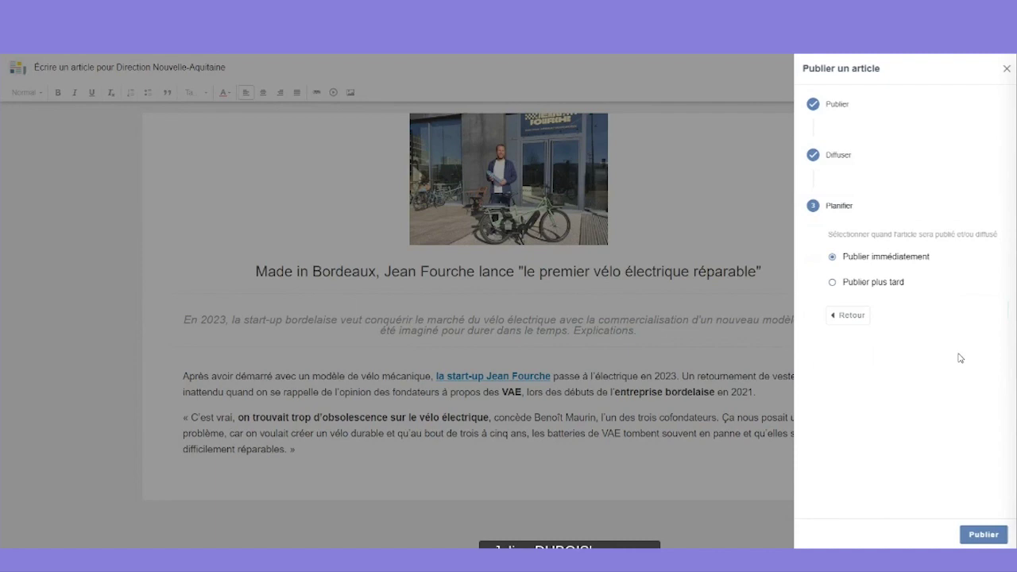
left_click(980, 535)
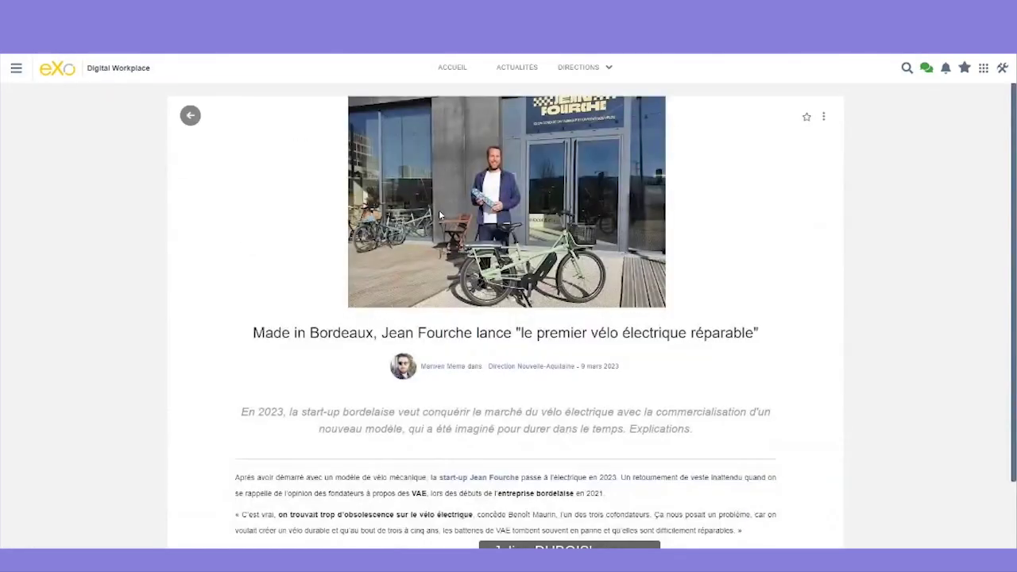
- Go to the Direction Nouvelle-Aquitaine space stream, then on to the Accueil home page
left_click(548, 368)
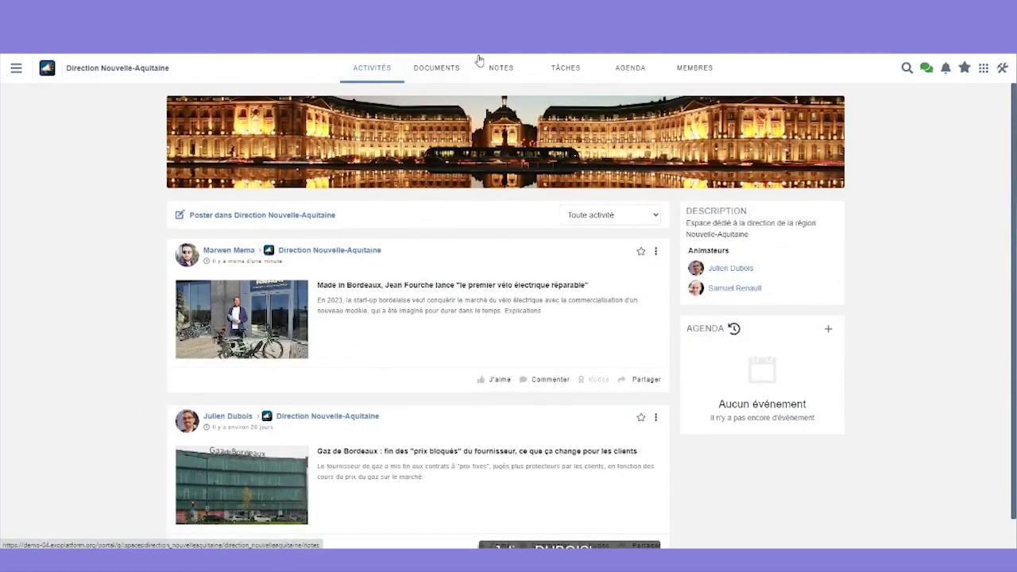
left_click(15, 69)
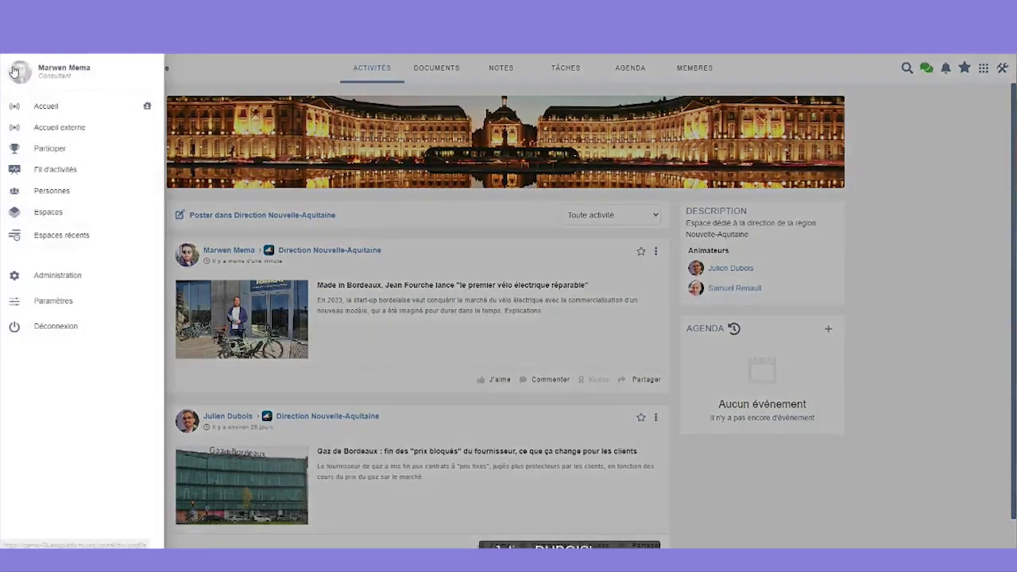
left_click(38, 109)
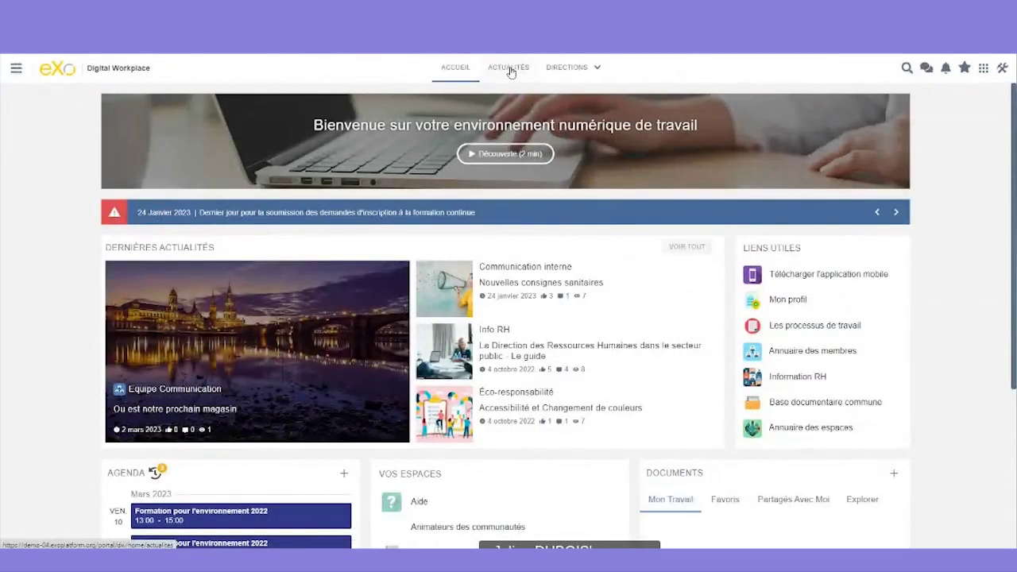
- Open the Actualités app from favourites and filter the news to 'Actualités diffusées'
left_click(511, 77)
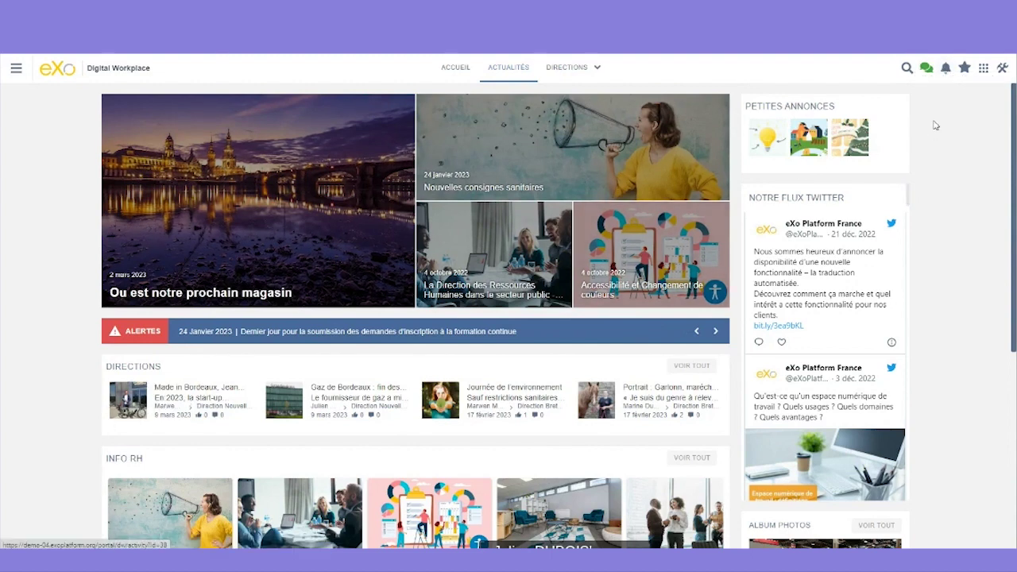
left_click(983, 72)
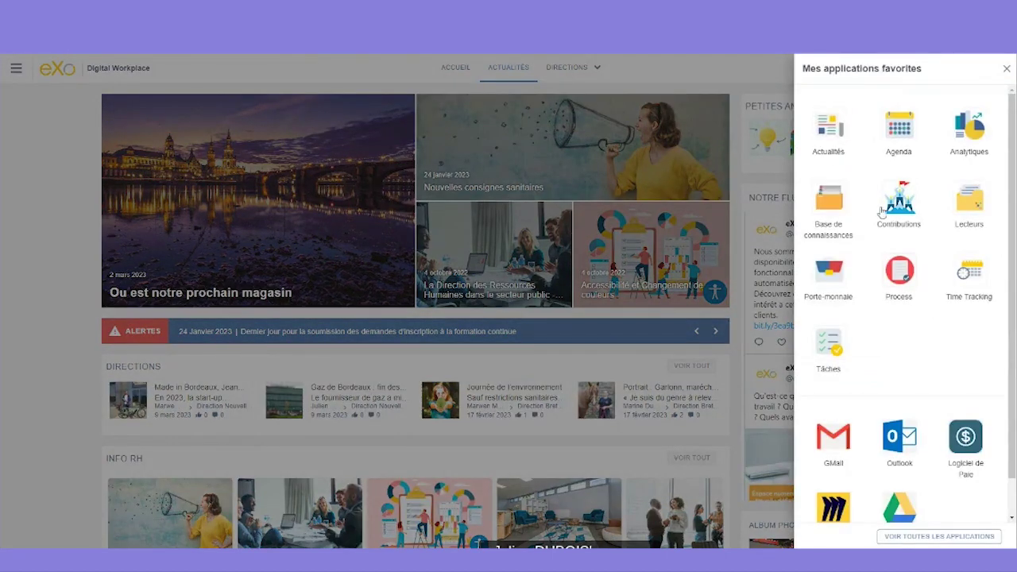
left_click(835, 131)
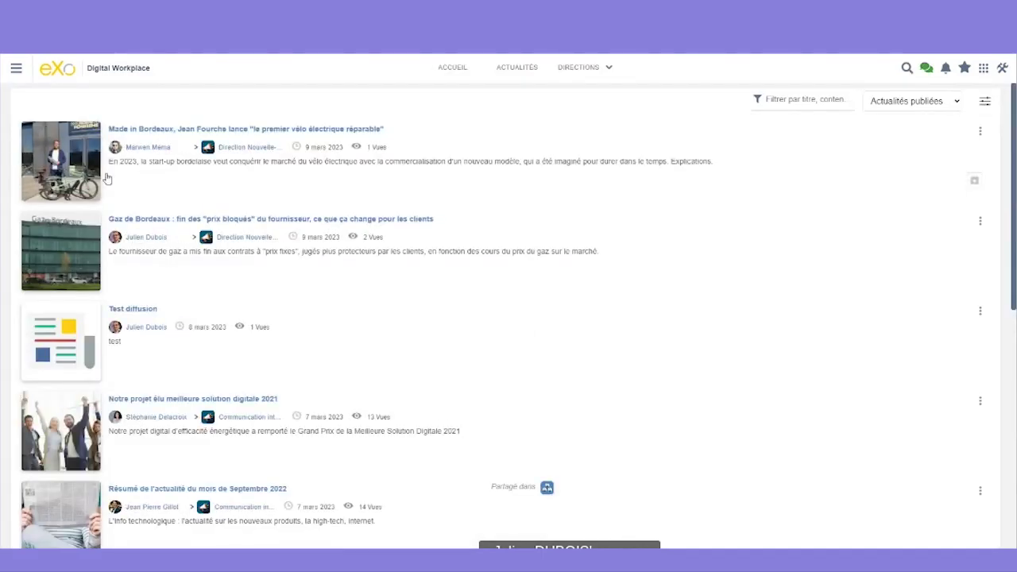
left_click(920, 107)
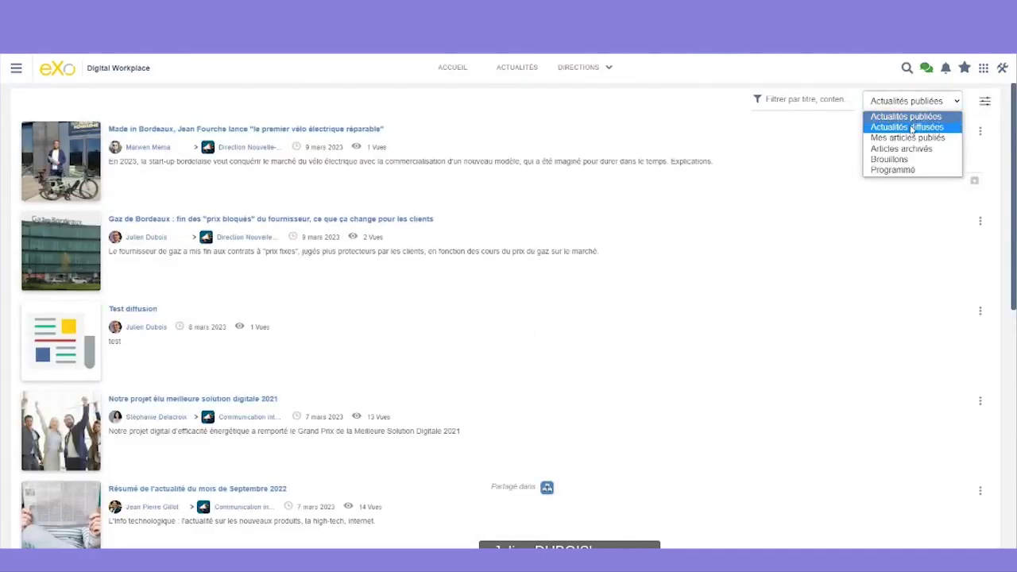
left_click(902, 128)
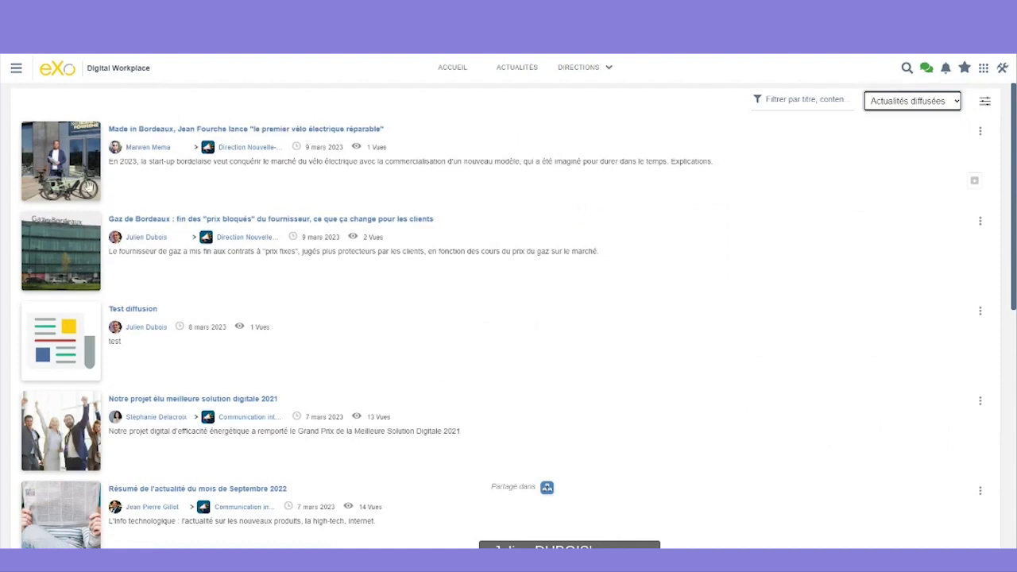
left_click(16, 68)
- Log out with Déconnexion and sign in with another user's login and password
left_click(69, 474)
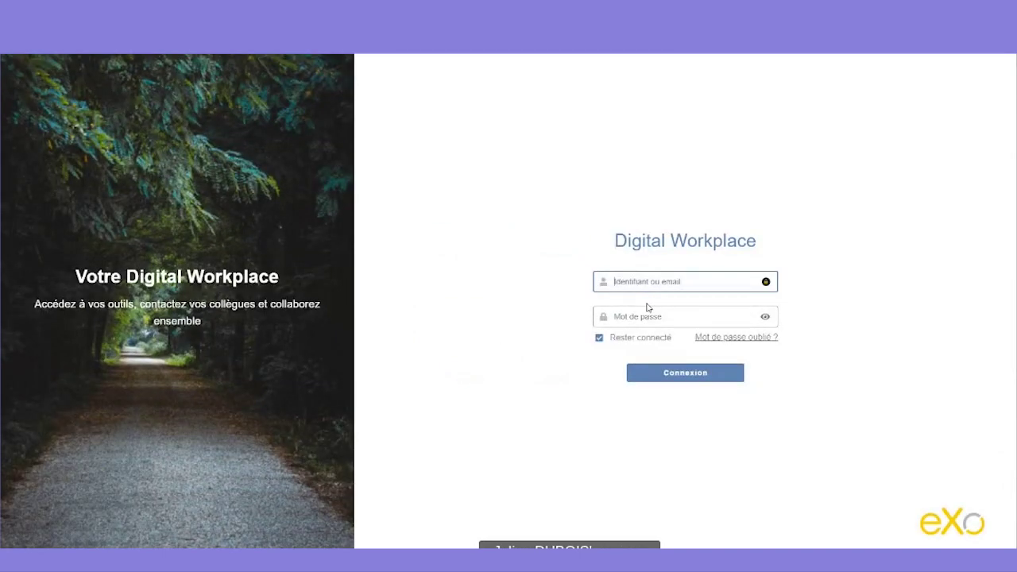
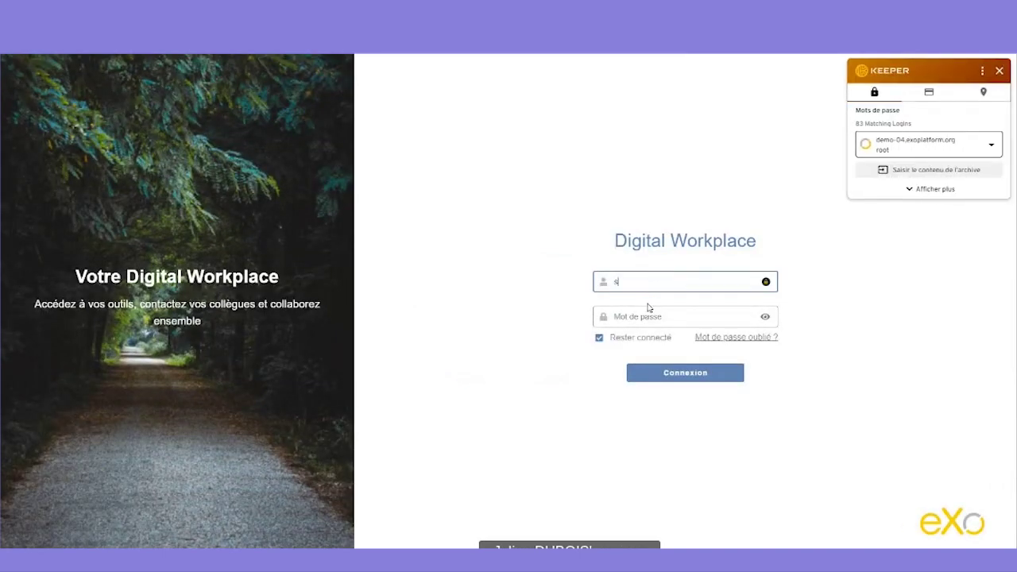
left_click(648, 313)
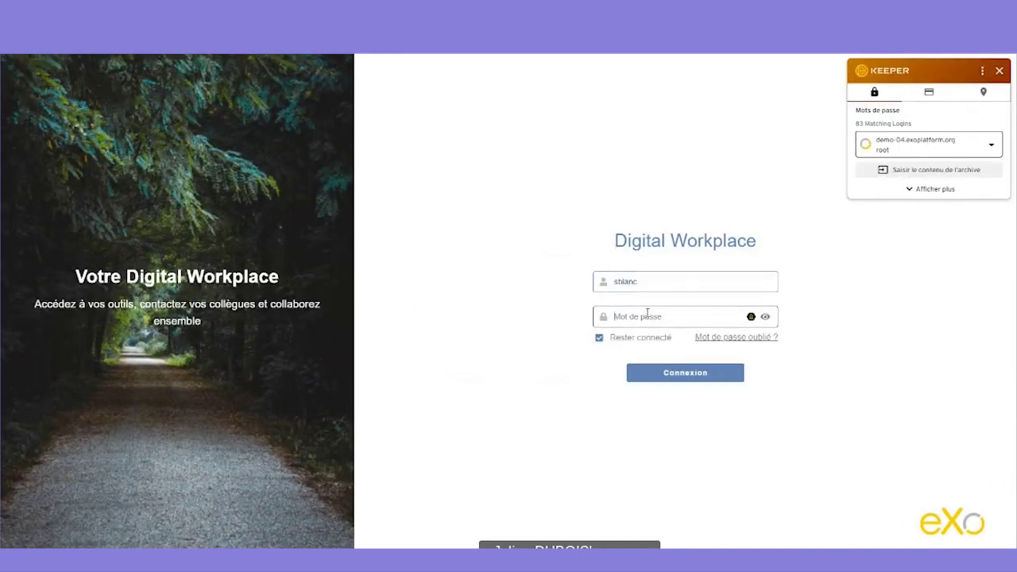
type("••••••••••")
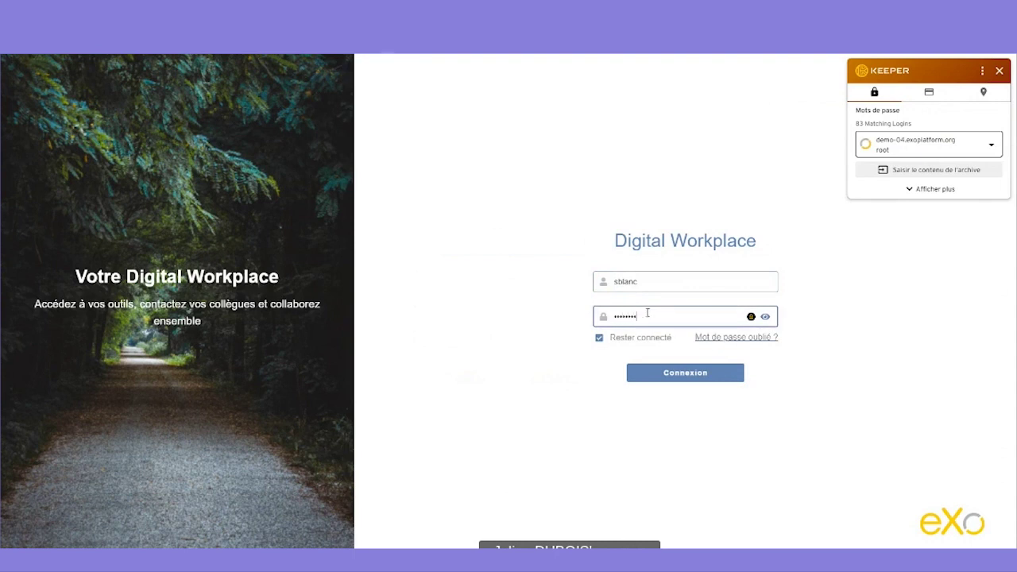
key("Return")
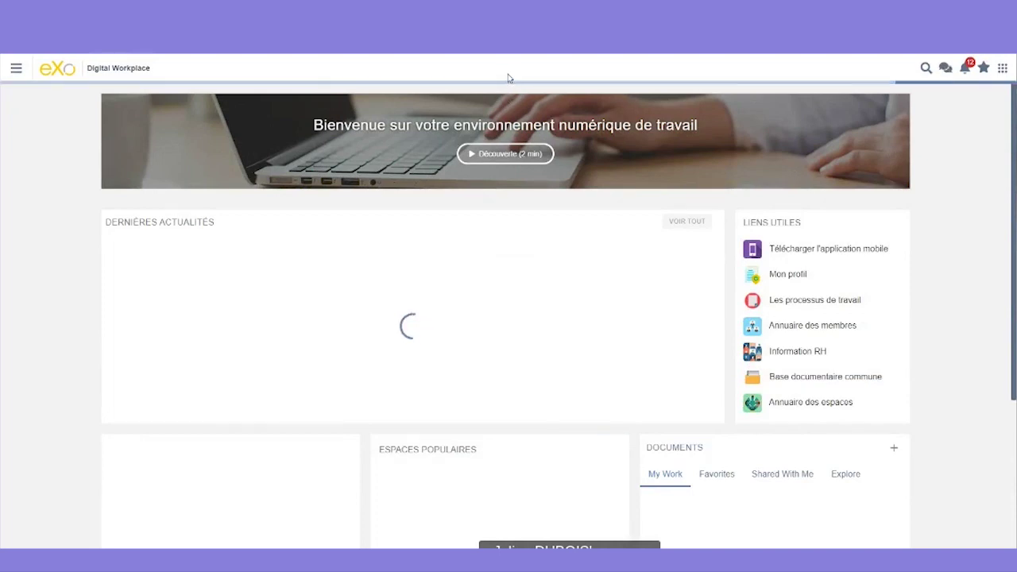
- Open the ACTUALITÉS page as the new user and check the notifications panel
left_click(515, 68)
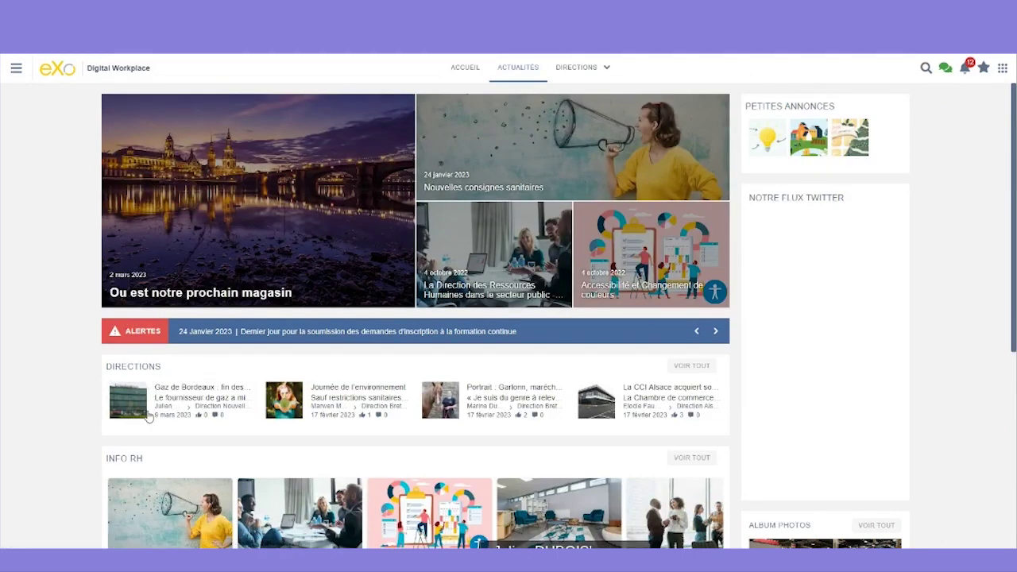
left_click(965, 68)
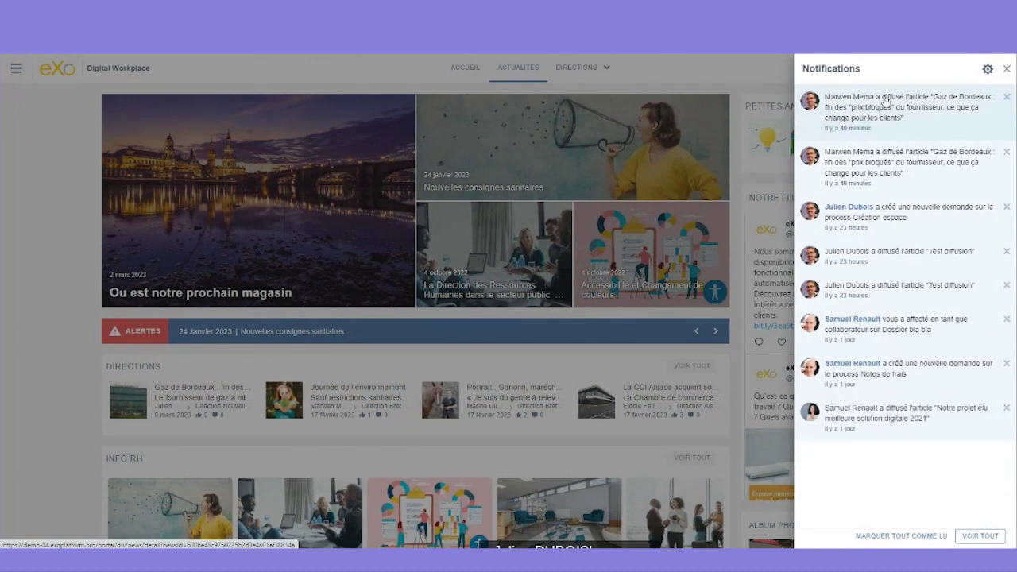
left_click(51, 365)
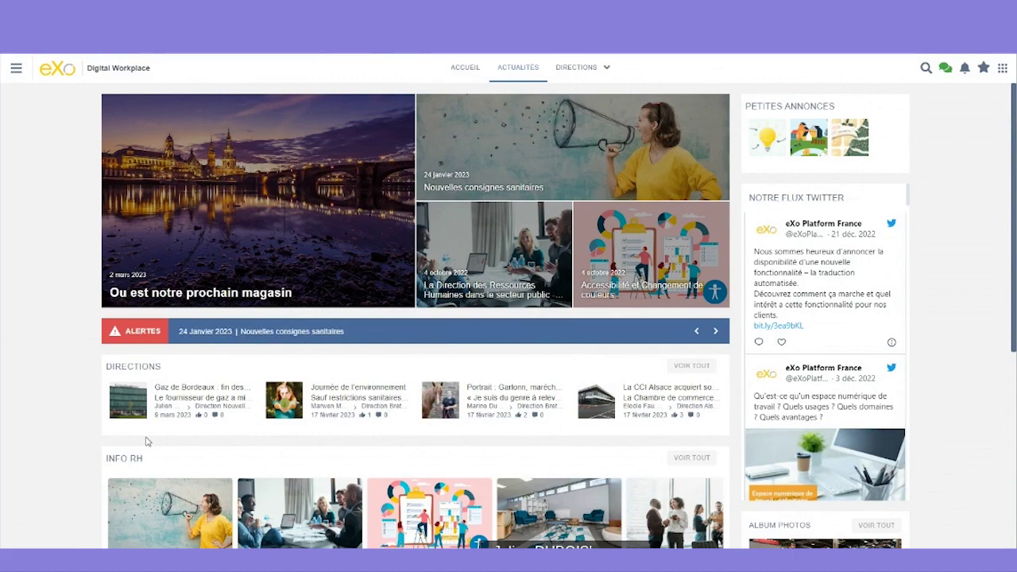
- Scroll through the Directions section to look for the electric-bike article
scroll(147, 442, "down", 3)
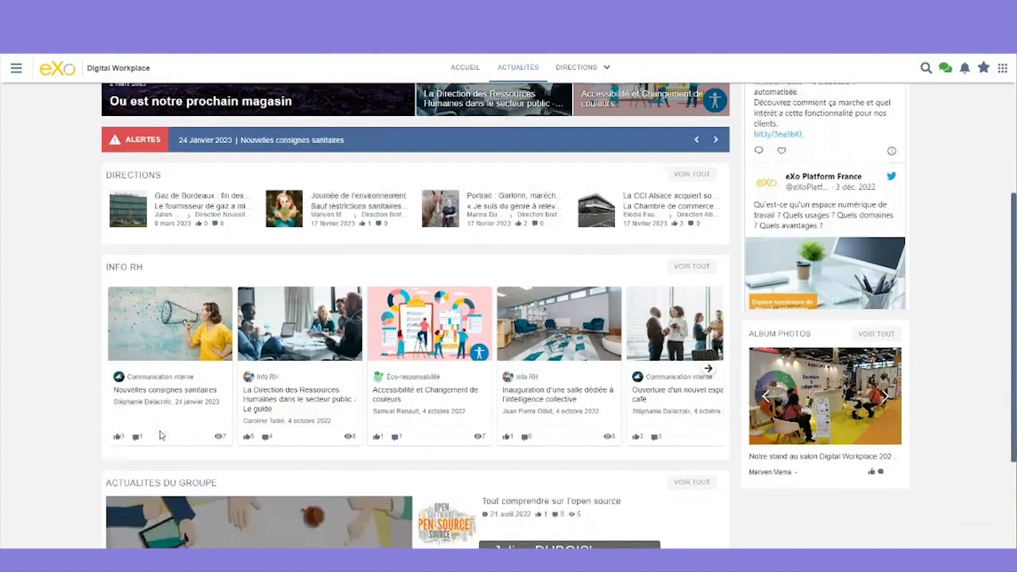
scroll(156, 430, "up", 3)
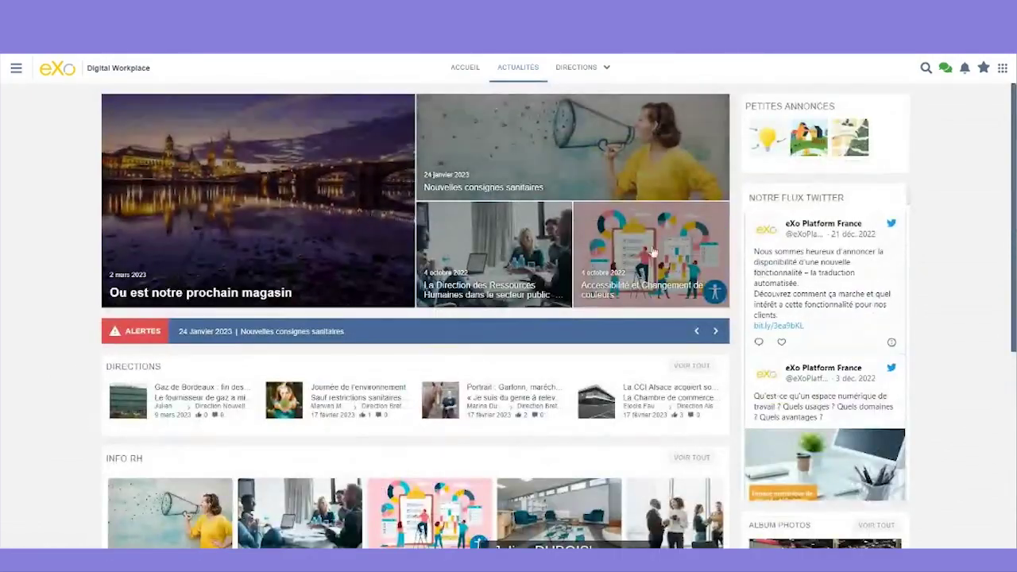
scroll(240, 334, "down", 3)
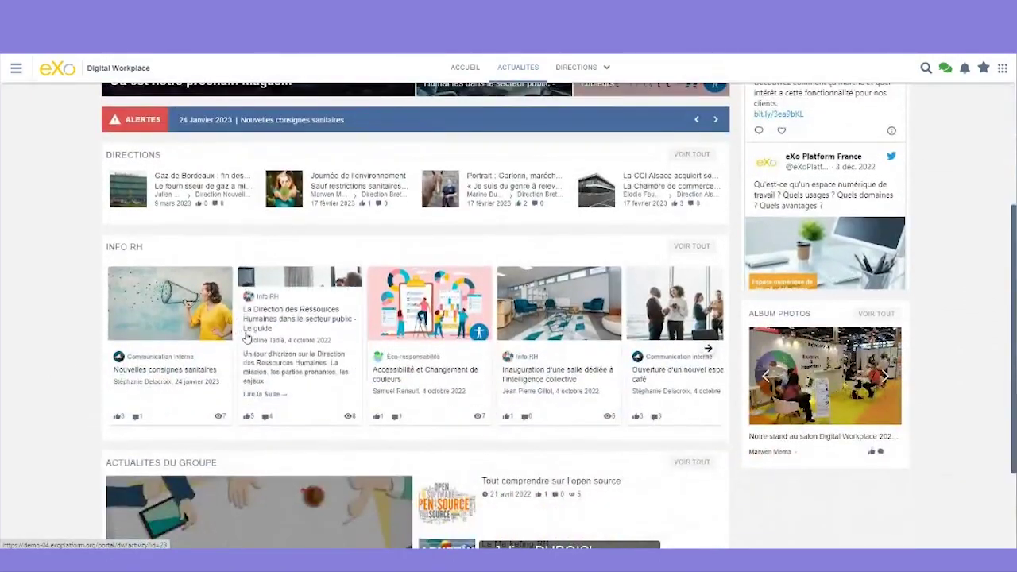
scroll(241, 334, "up", 1)
scroll(240, 334, "up", 1)
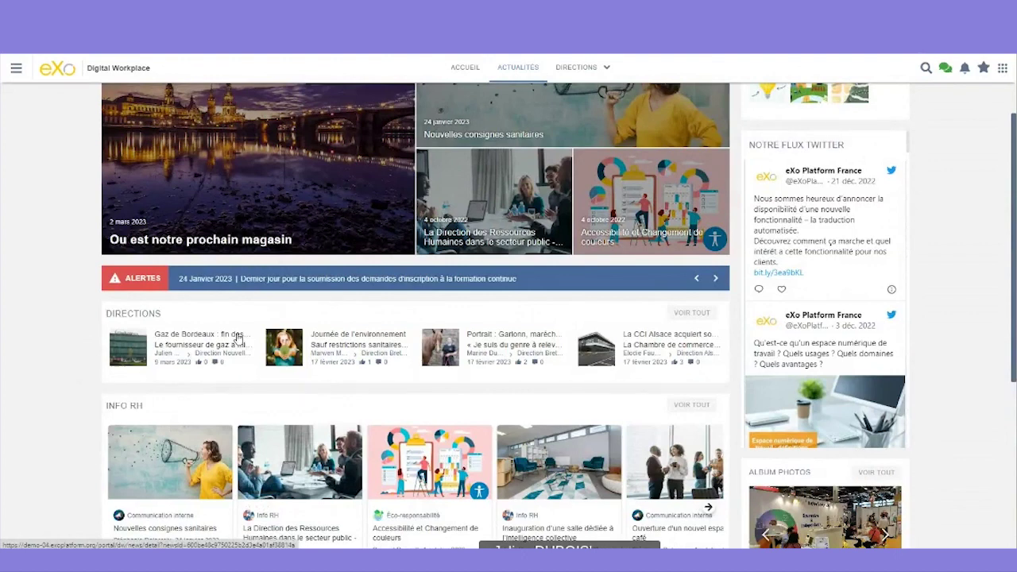
scroll(93, 319, "up", 1)
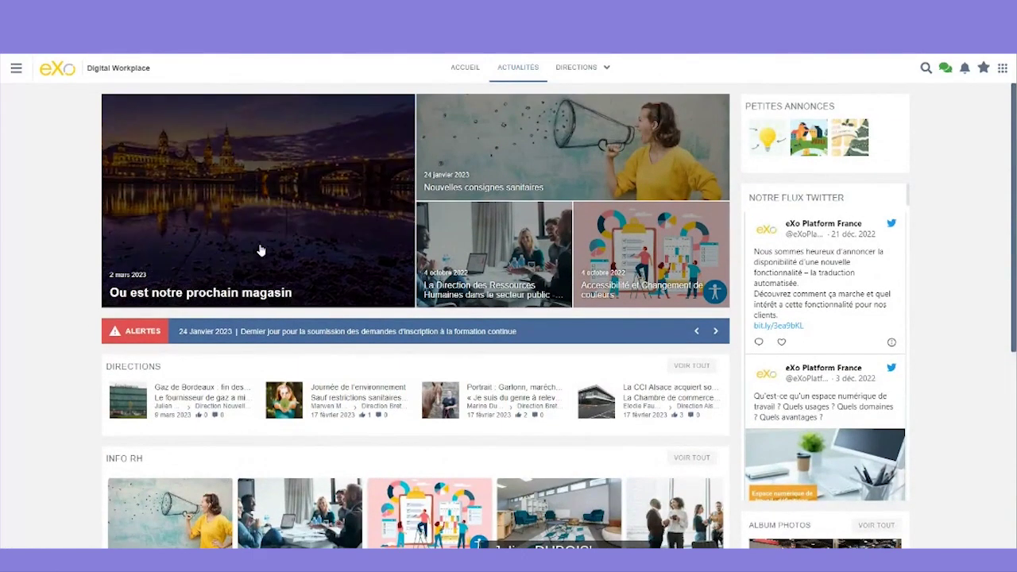